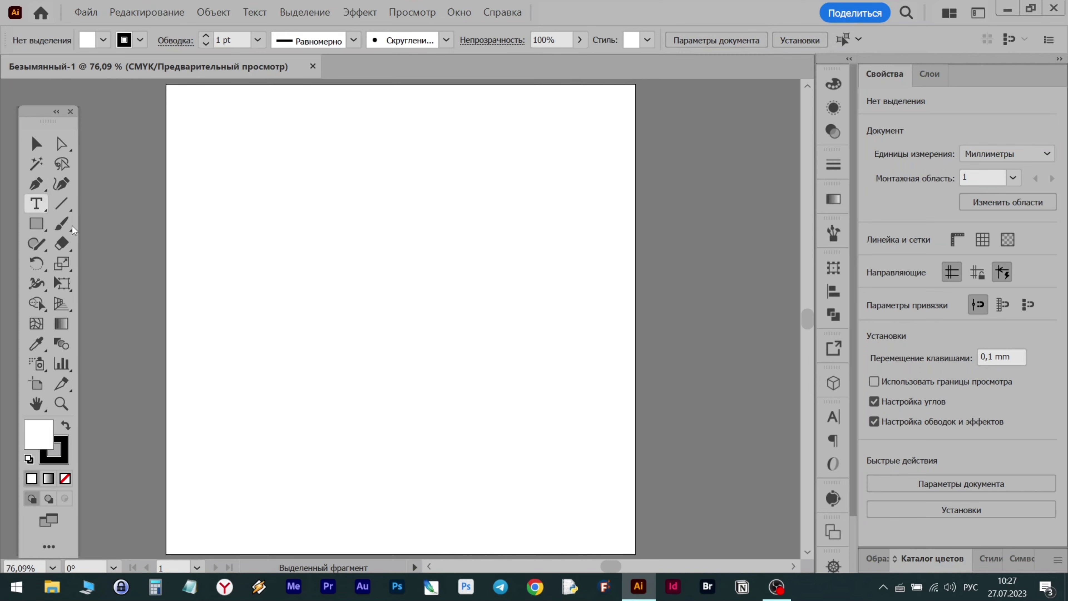
Add the point text "Счастье" in the upper-left area of the artboard
key(t)
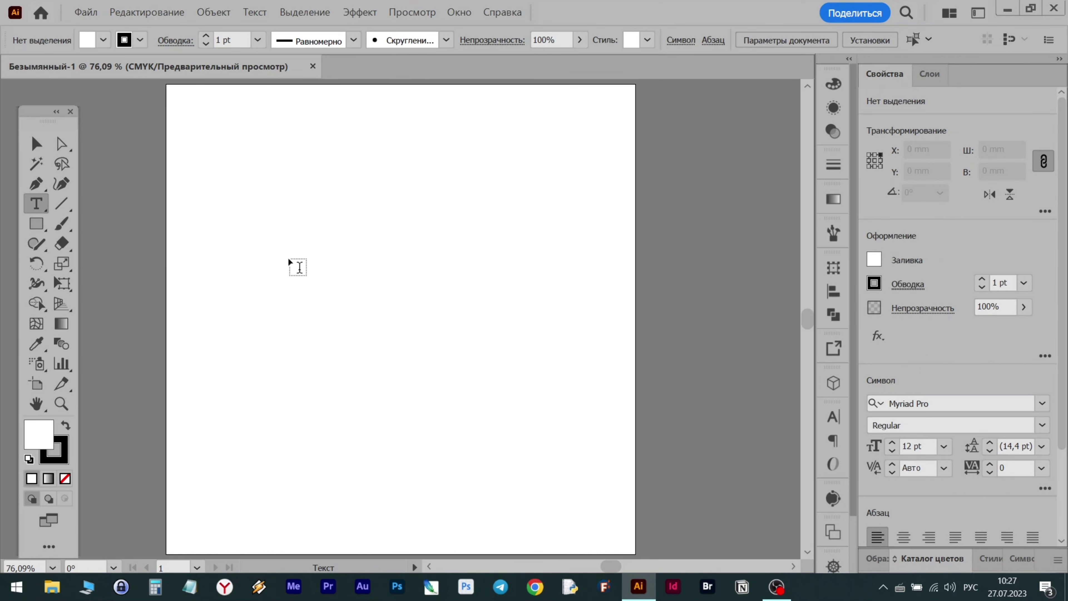
click(289, 261)
text(с)
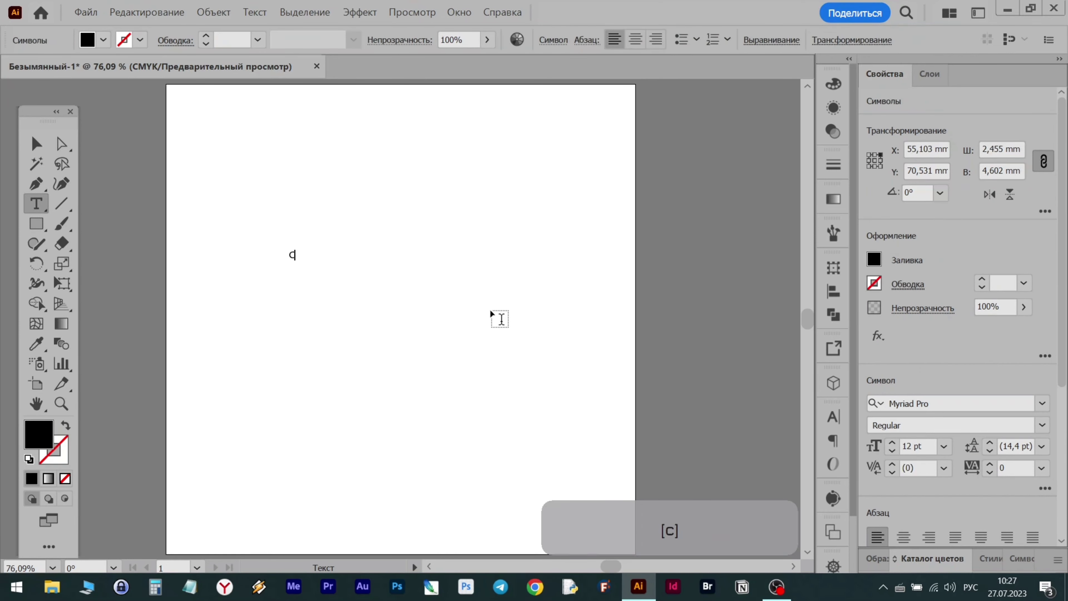
text(частье)
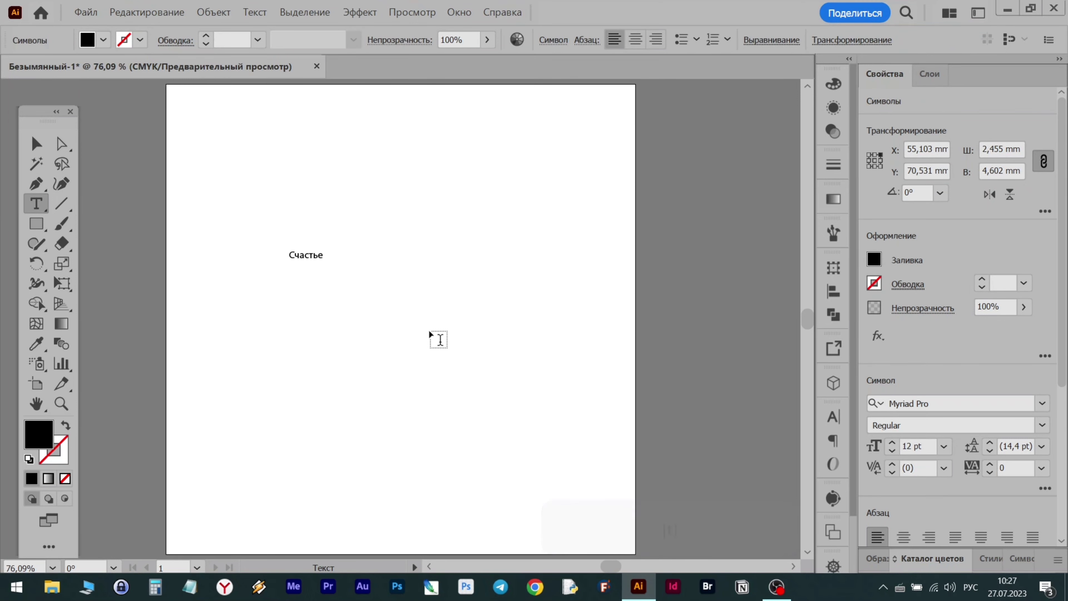
Add three separate text objects reading "когда", "мама" and "рядом", stepping diagonally down from the first word
ctrl+click(383, 345)
click(374, 348)
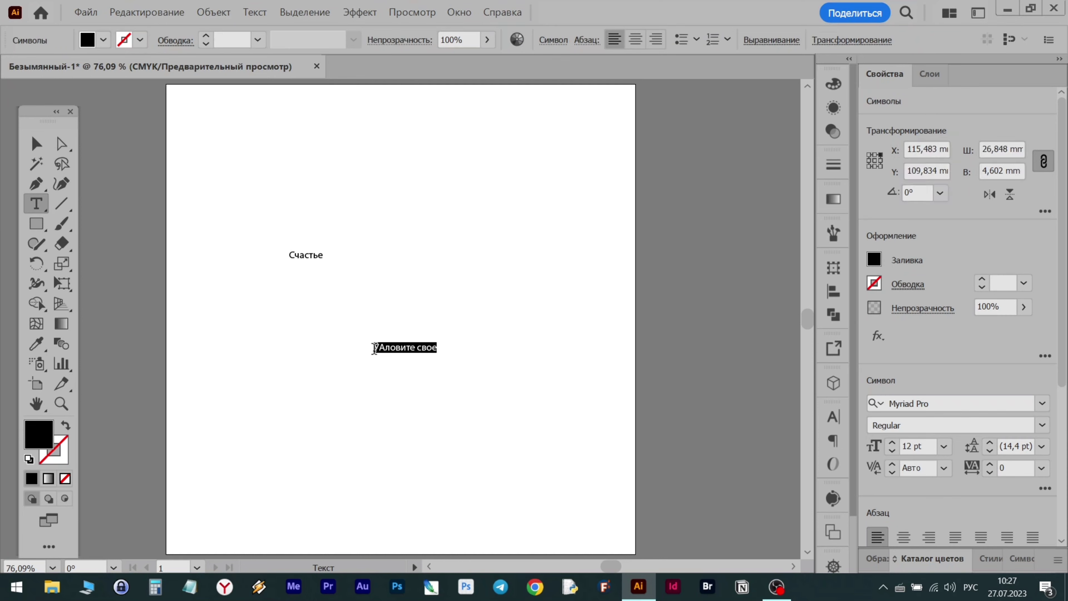
text(когда)
ctrl+click(446, 403)
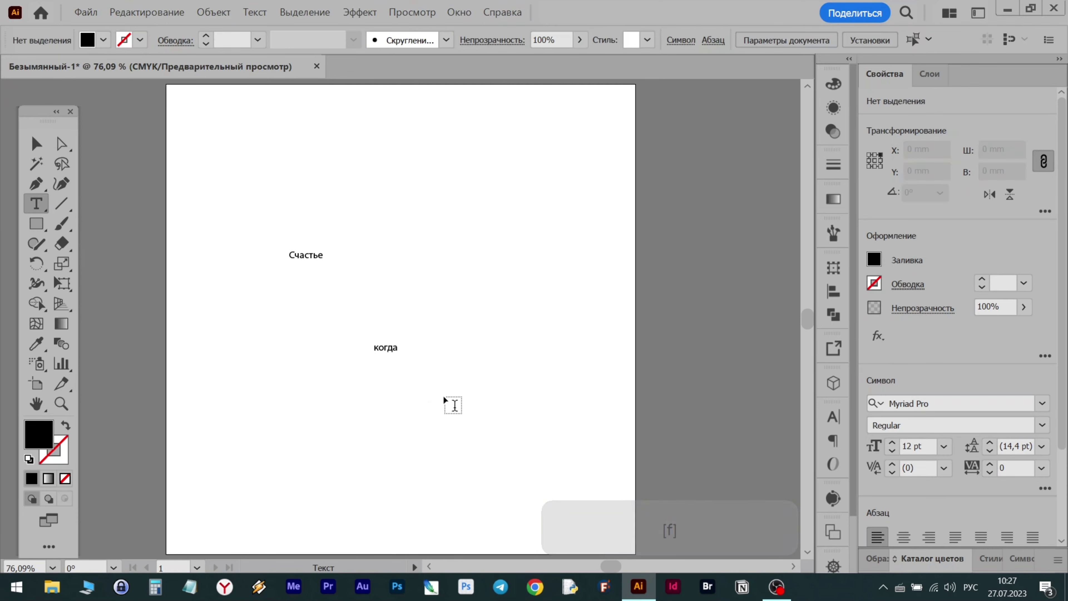
click(445, 395)
text(мама)
ctrl+click(496, 448)
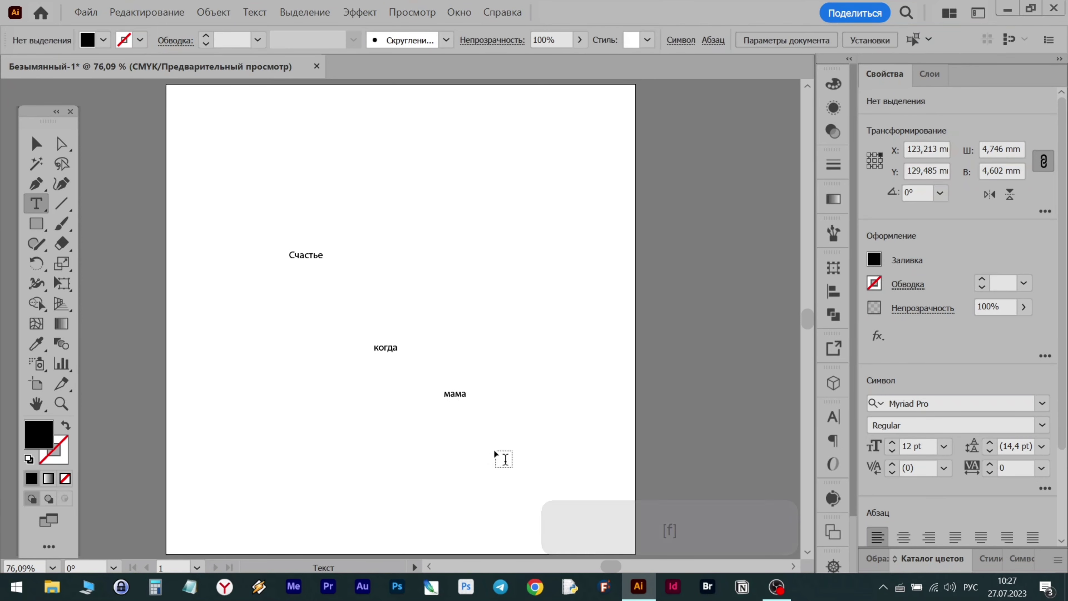
click(495, 448)
text(рядом)
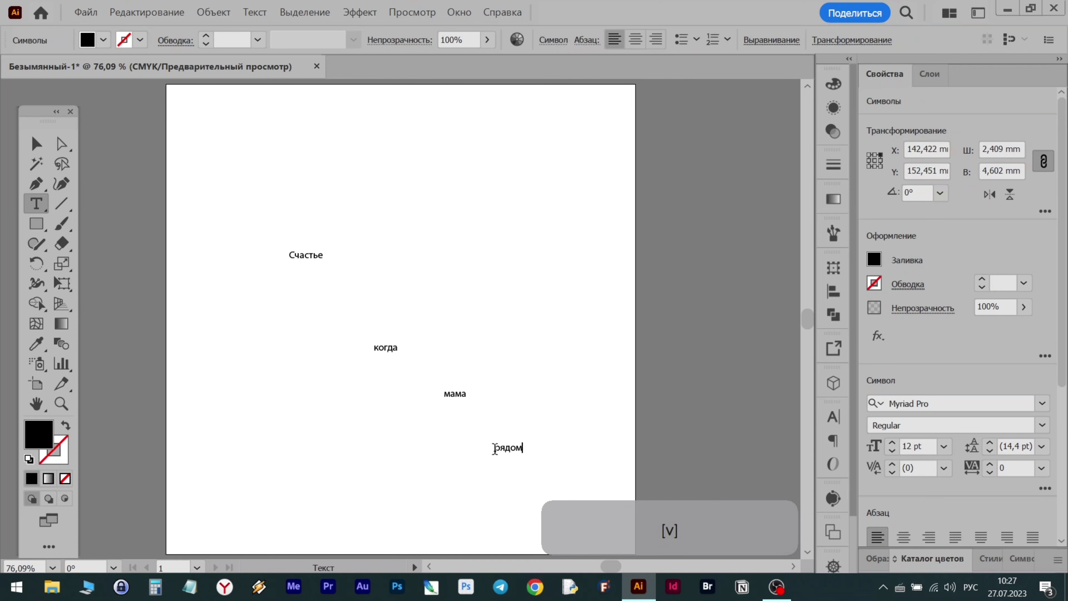
Select all four words and set their characters to All Caps
click(35, 143)
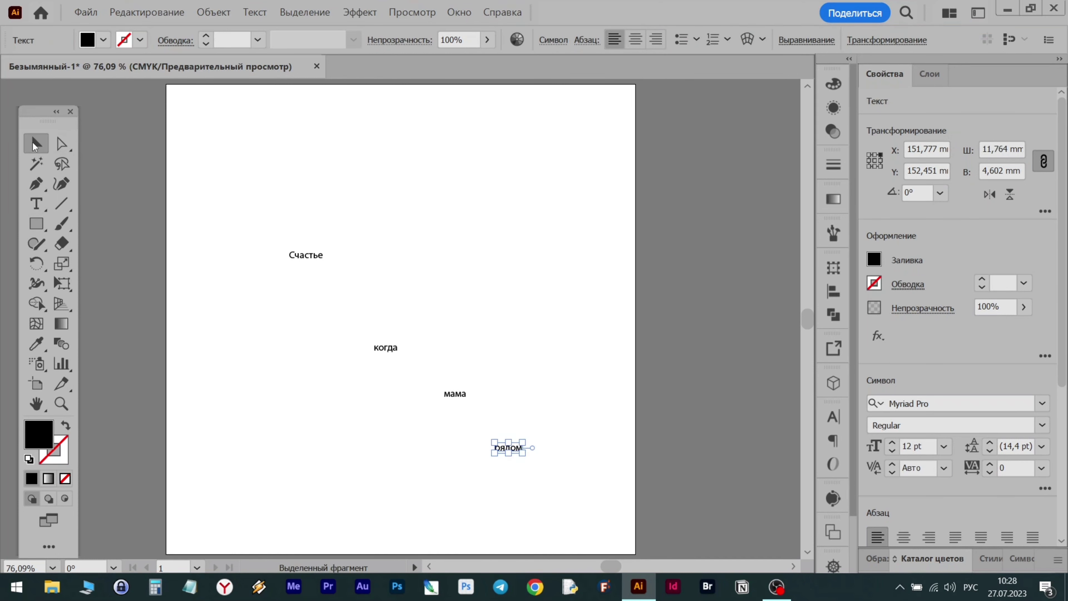
drag(277, 197, 536, 457)
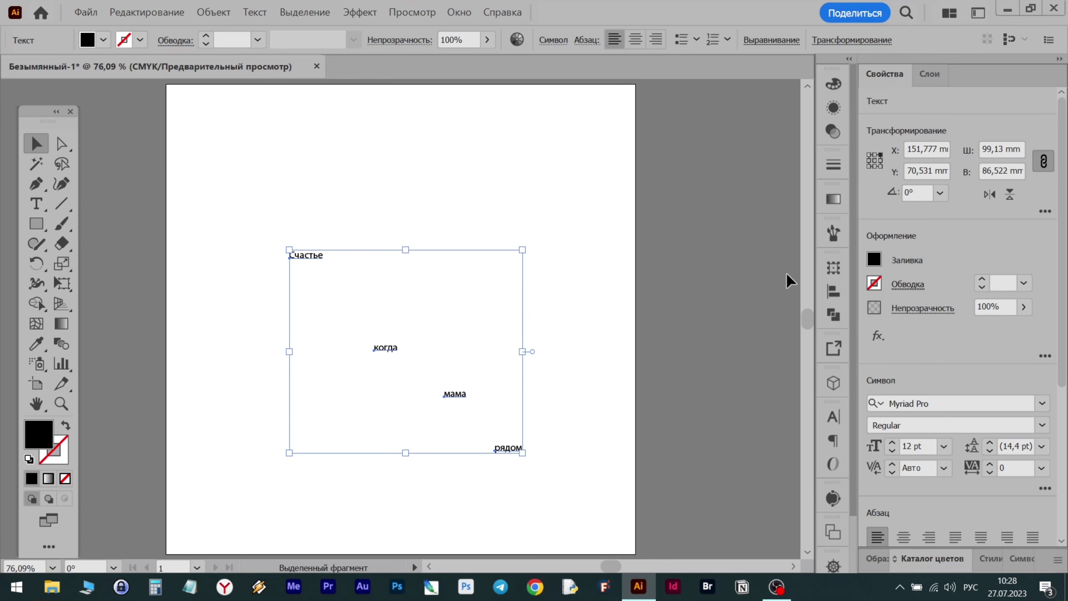
click(830, 267)
click(830, 268)
click(833, 414)
click(459, 12)
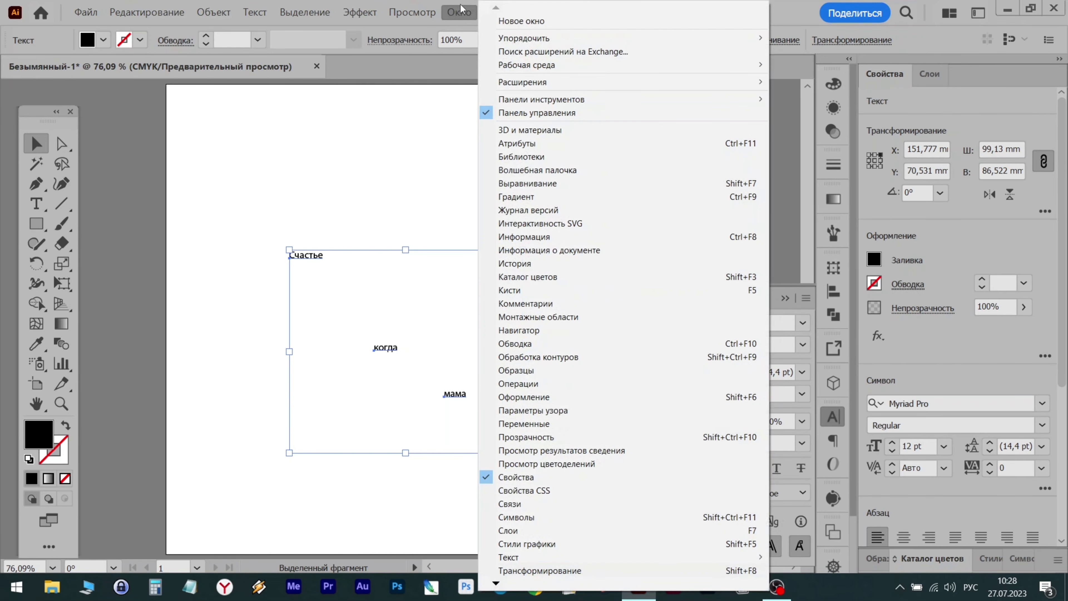
click(461, 11)
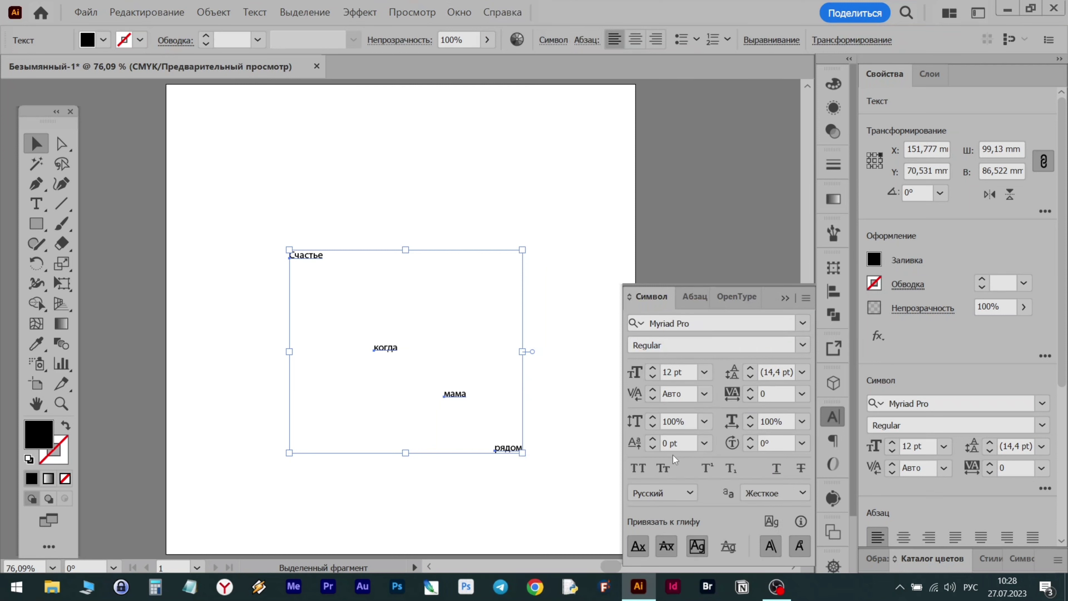
click(638, 468)
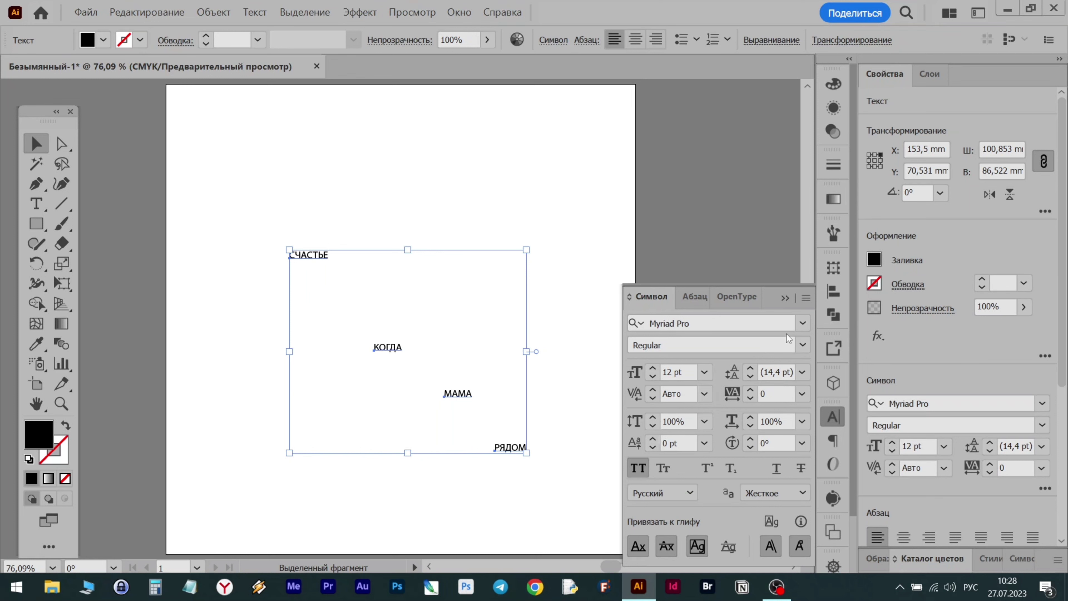
Change the font of the four selected words to Playfair Display ExtraBold and deselect them
click(802, 323)
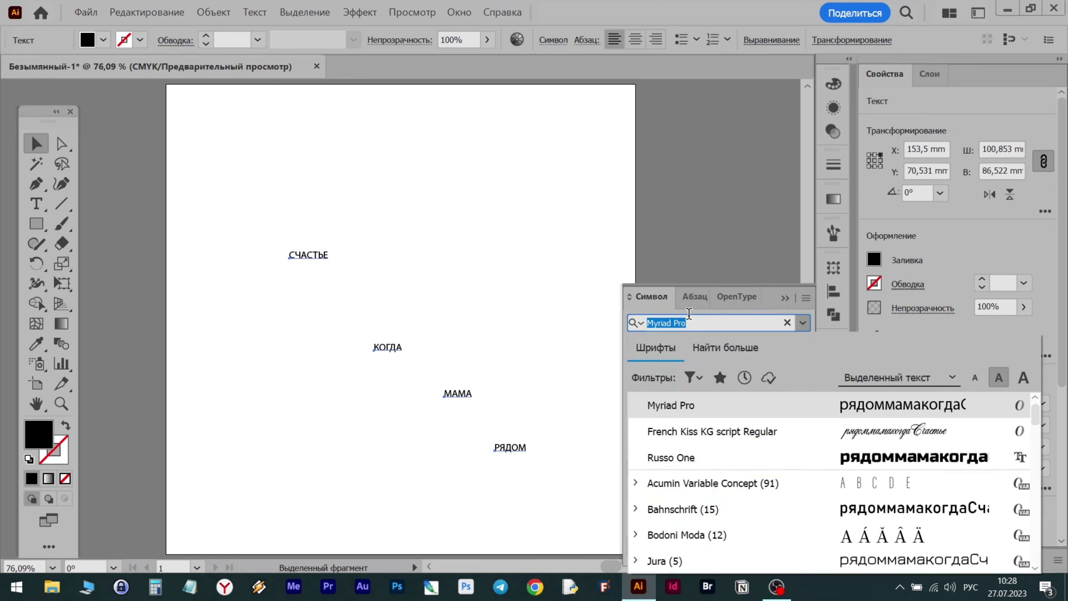
text(play)
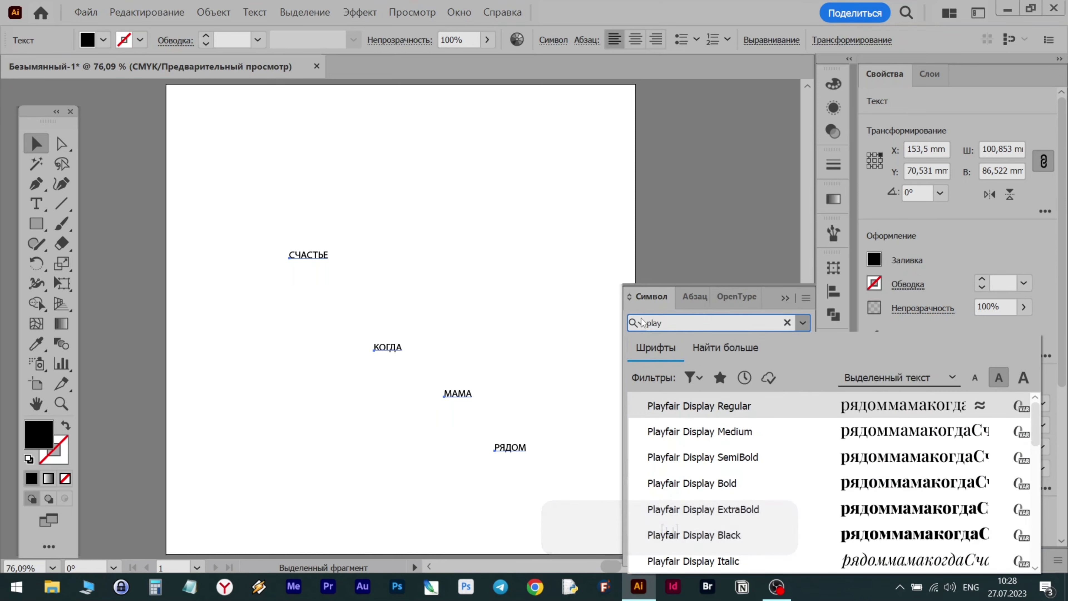
click(696, 510)
click(539, 206)
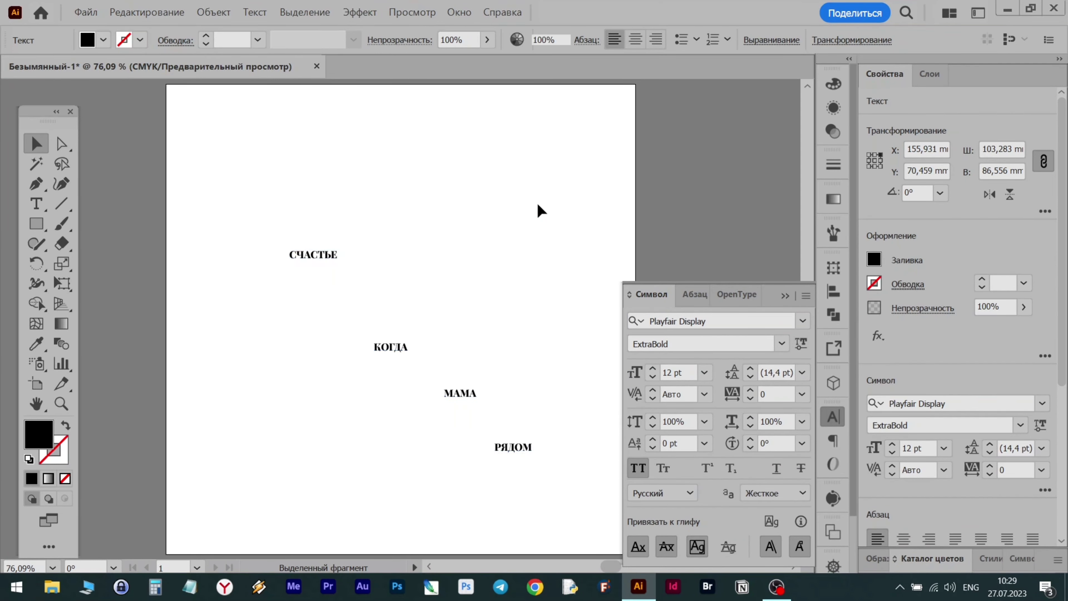
click(784, 298)
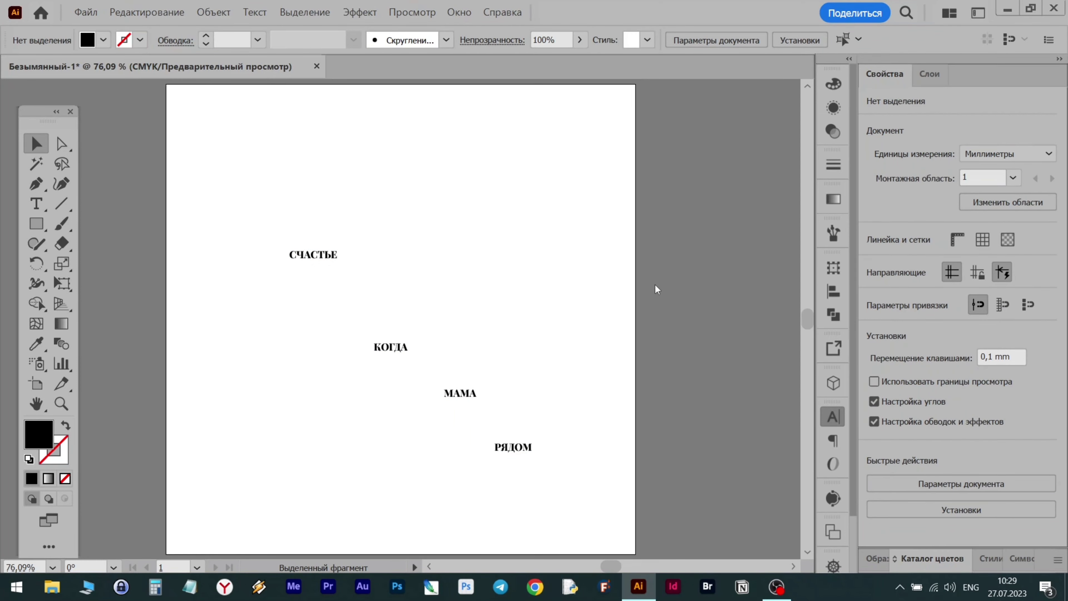
Scale the word "СЧАСТЬЕ" up proportionally to about 73 mm wide
click(323, 256)
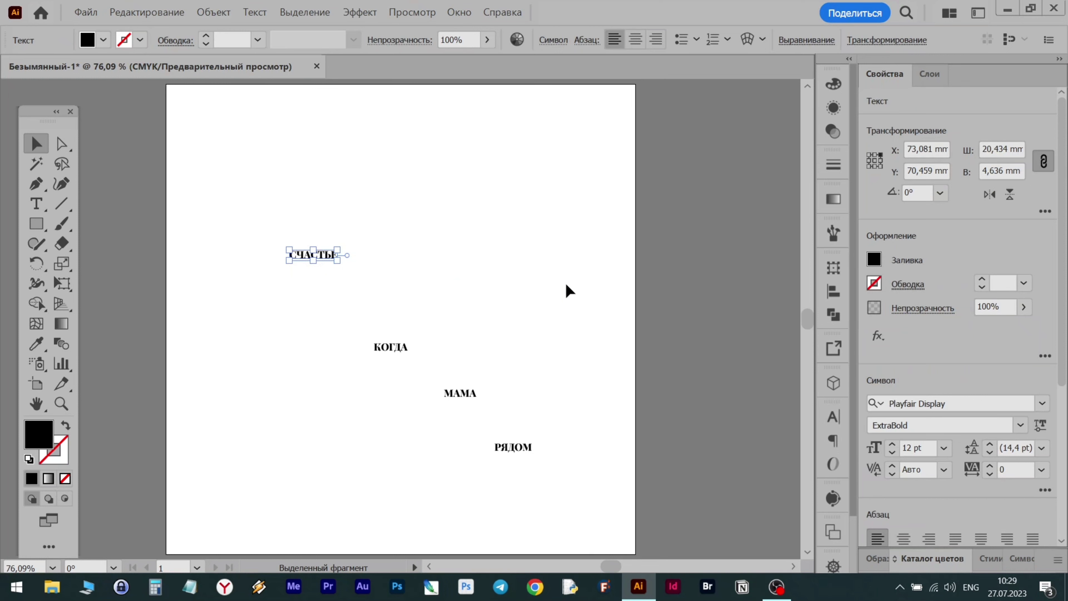
key(shift)
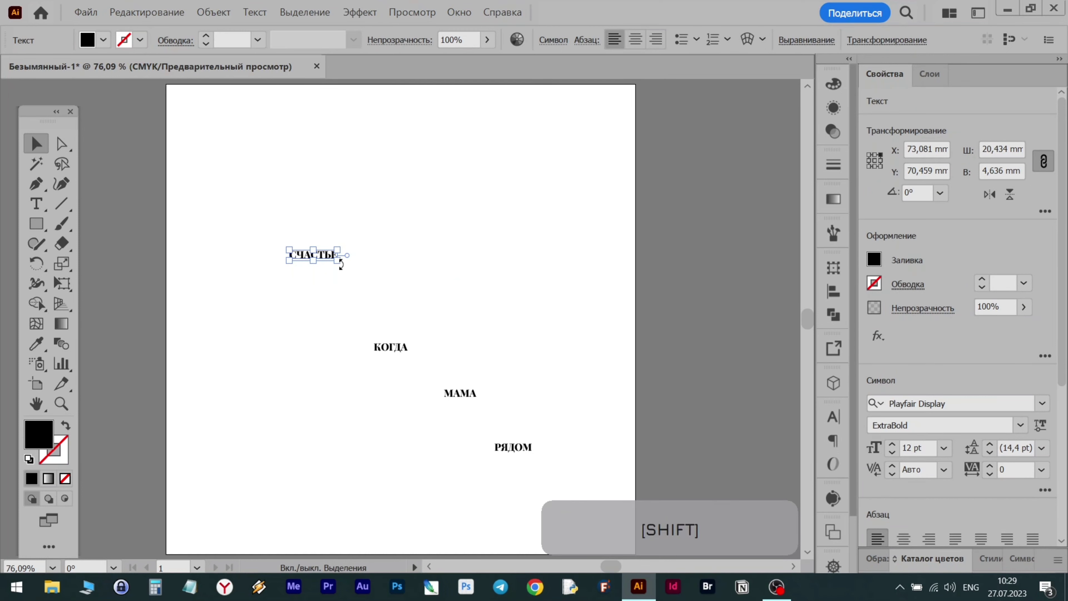
drag(338, 261, 462, 343)
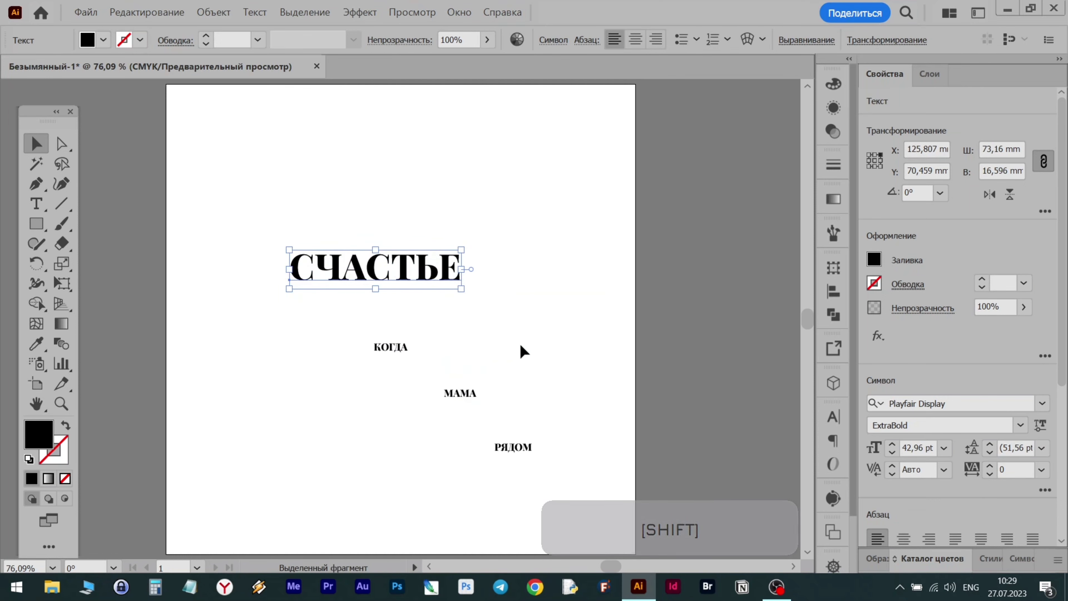
Duplicate "СЧАСТЬЕ" once above and once below the original, and move "КОГДА" down beside "РЯДОМ"
key(alt)
drag(405, 266, 400, 314)
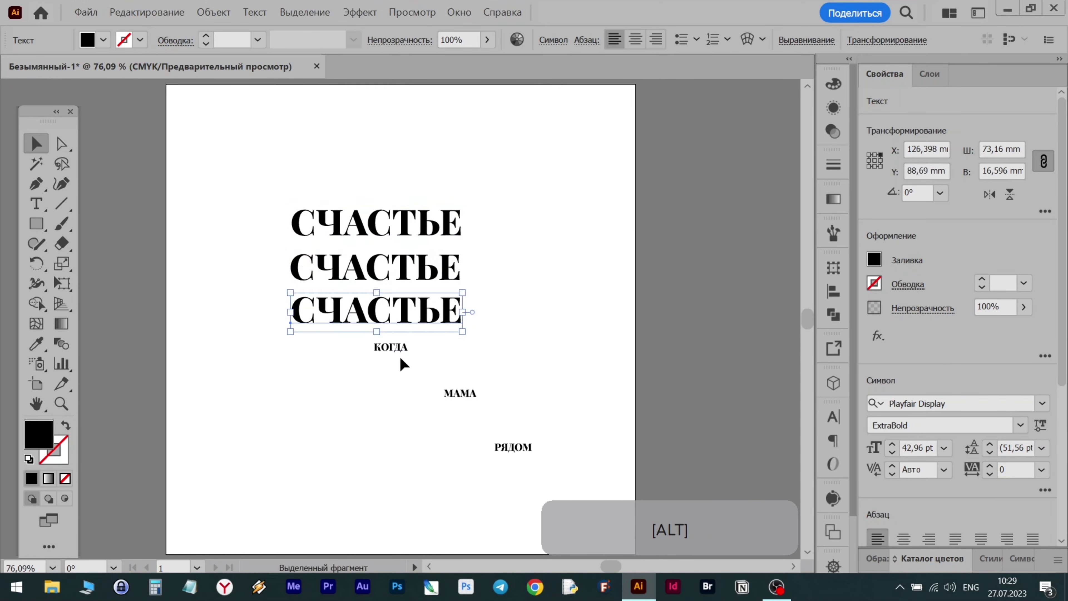
drag(397, 354, 445, 447)
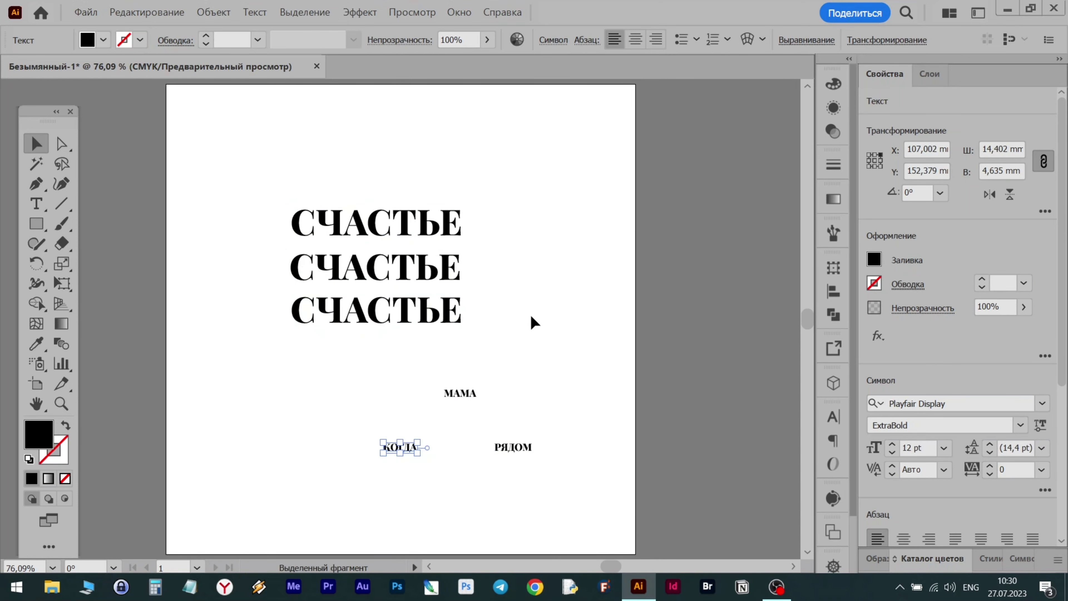
Shear the middle "СЧАСТЬЕ" by 30° and rotate it 30°, placing it in the upper-right area of the artboard
click(405, 269)
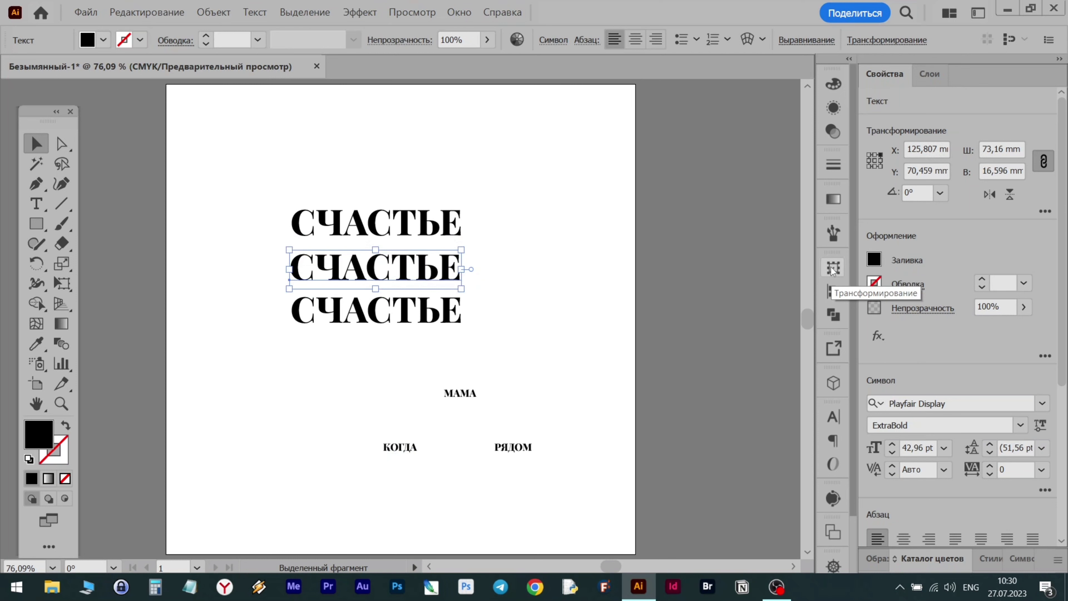
click(832, 268)
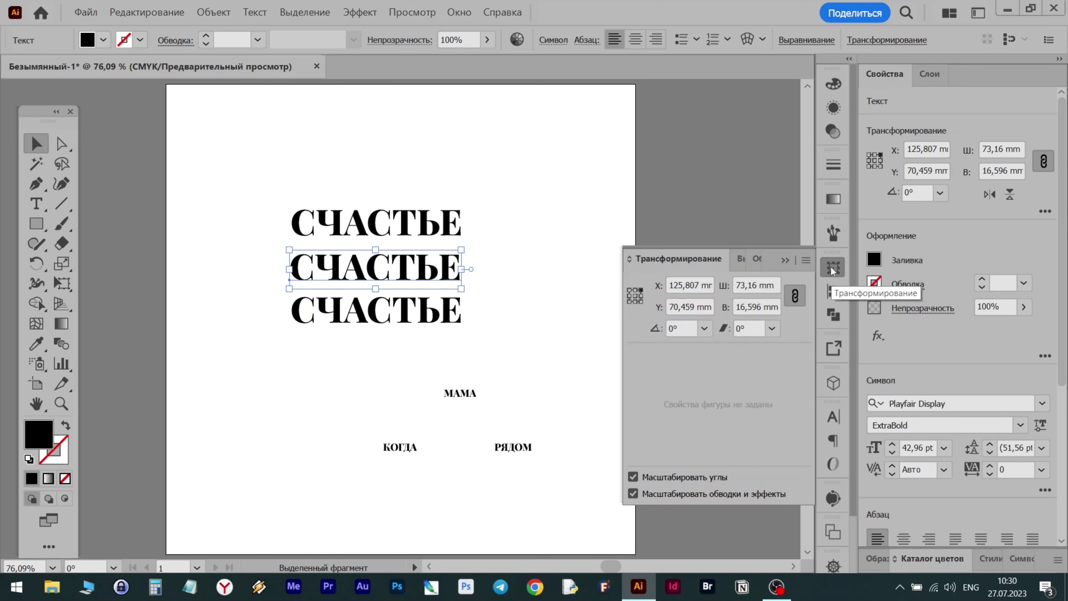
click(772, 328)
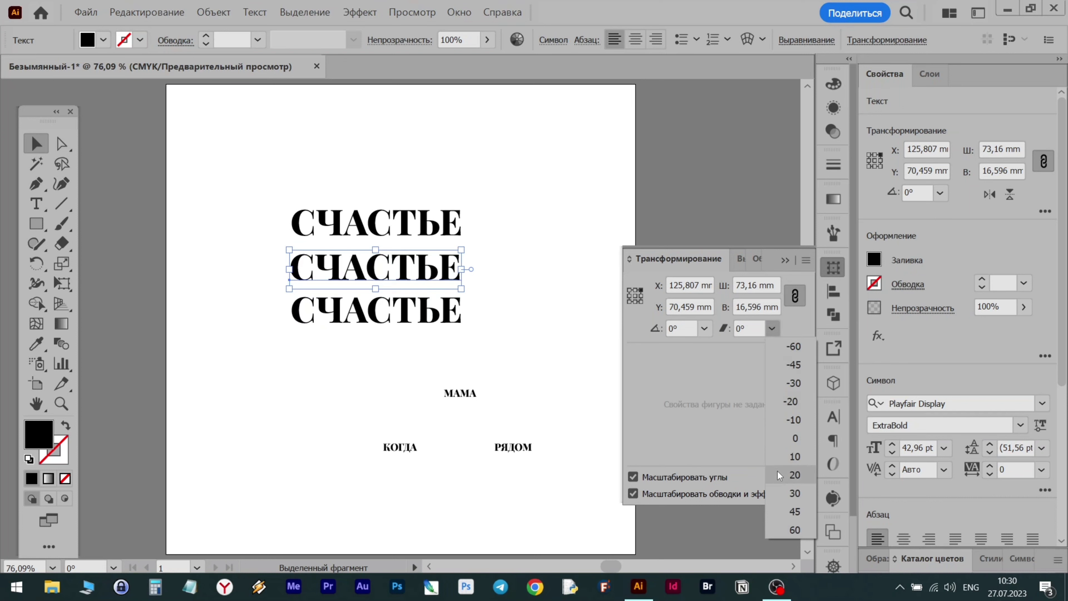
click(782, 492)
click(704, 328)
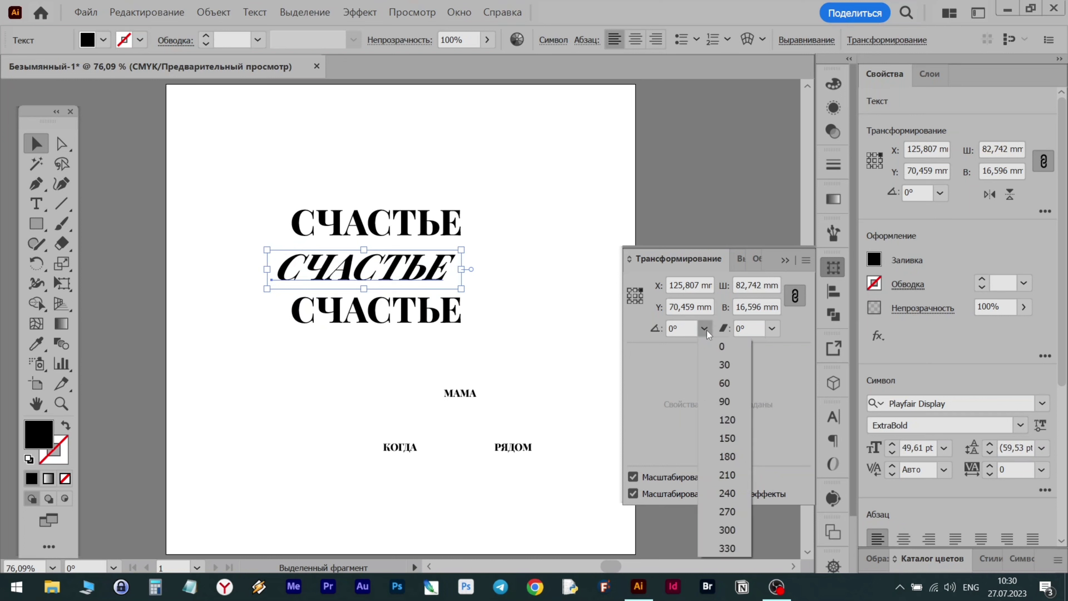
click(716, 365)
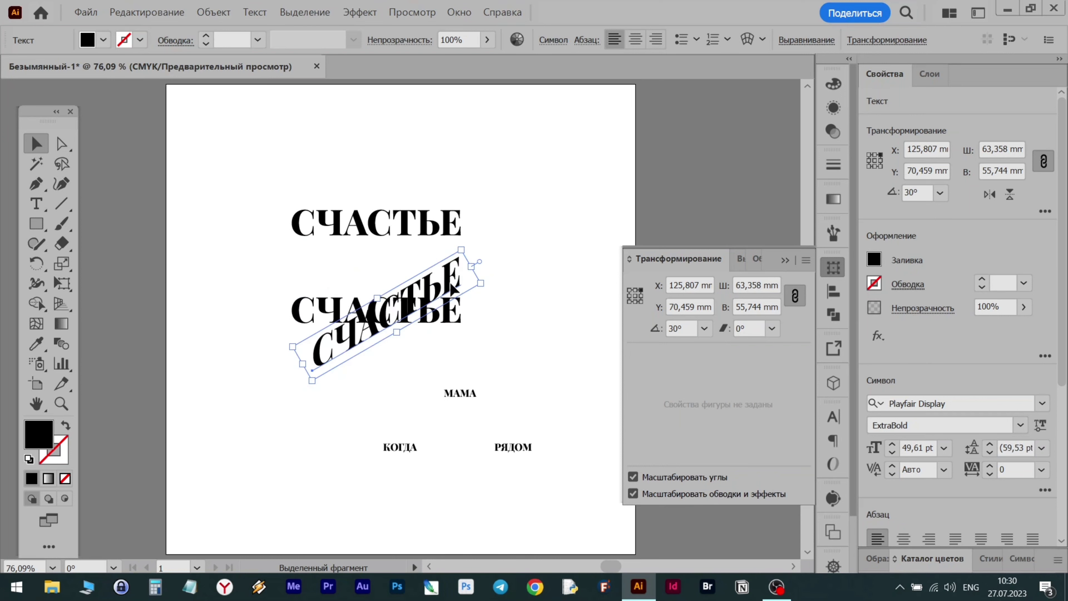
drag(454, 283, 570, 202)
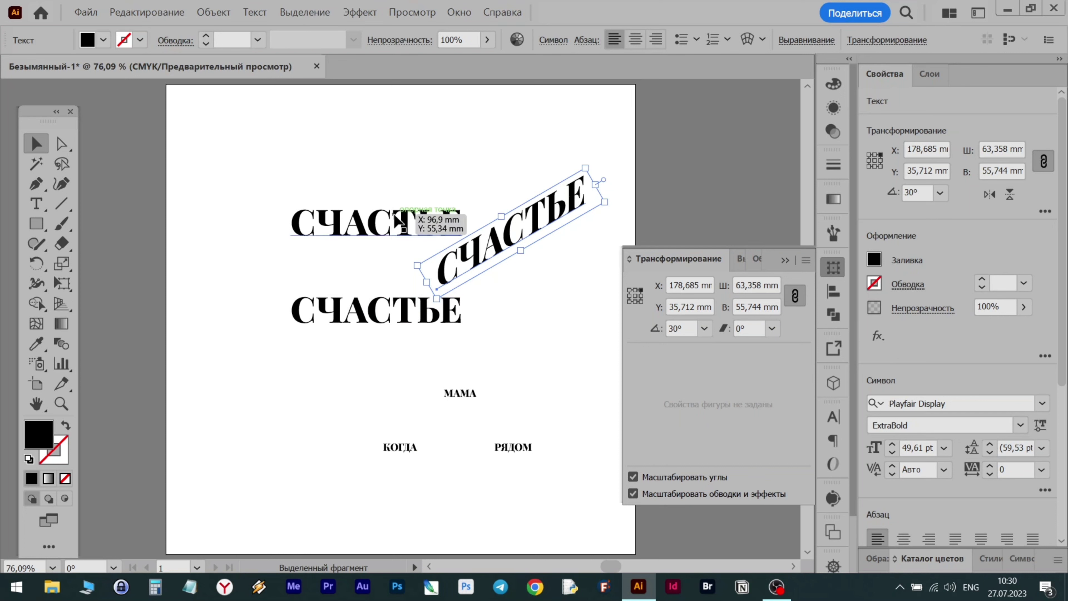
Shear the upper "СЧАСТЬЕ" copy by -30° and rotate it 30°, placing it directly above the first slanted word
click(403, 219)
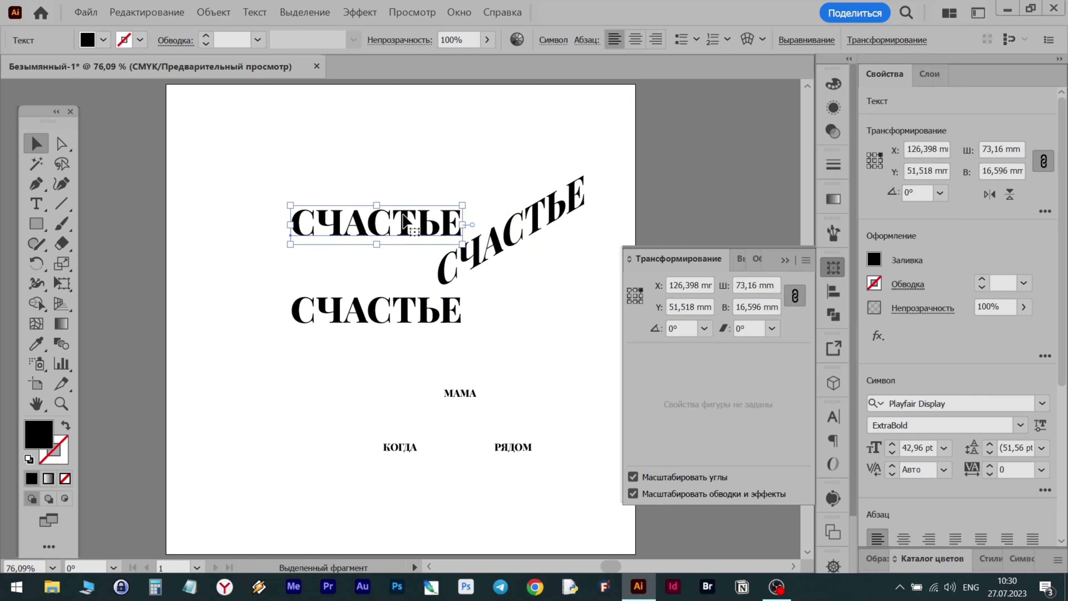
click(771, 329)
click(805, 381)
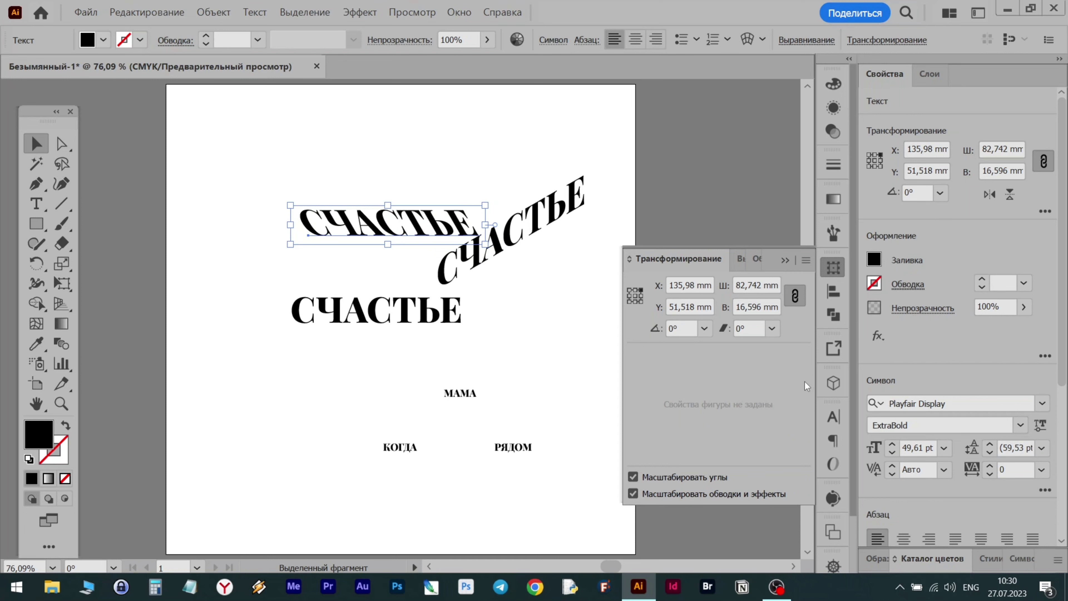
click(703, 329)
click(723, 364)
drag(411, 265, 475, 210)
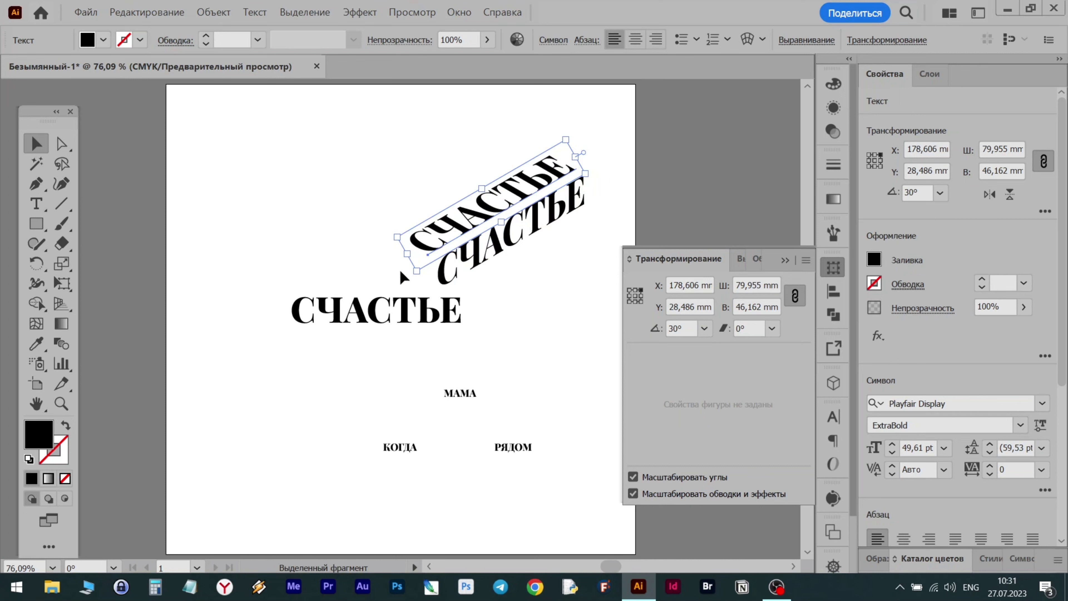
Shear the remaining horizontal "СЧАСТЬЕ" by -30° and rotate it 30°, placing it below the two slanted words
click(433, 322)
click(773, 329)
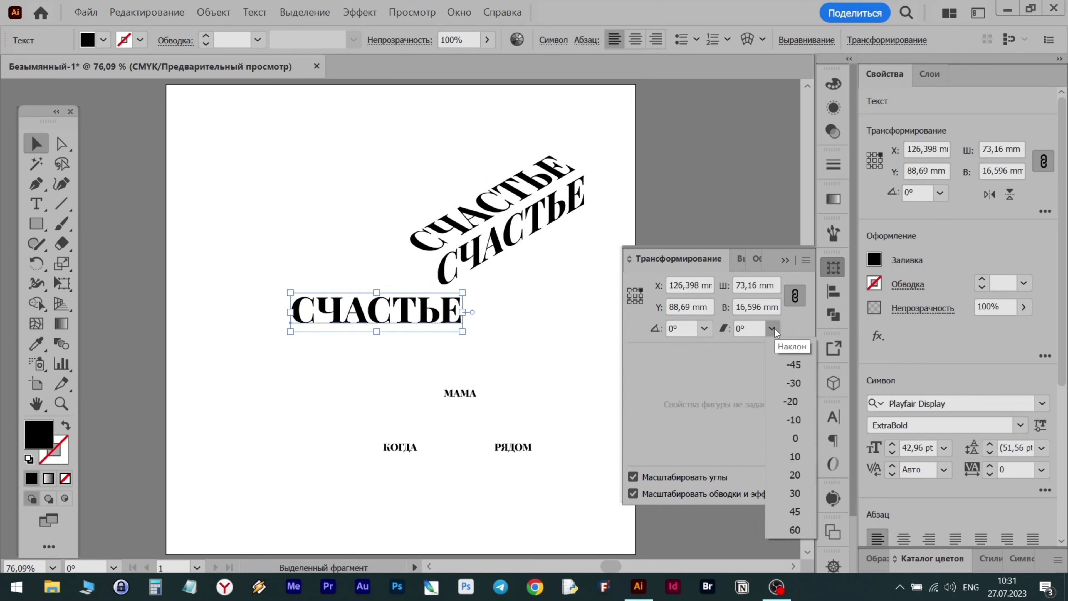
click(794, 382)
click(703, 328)
click(715, 364)
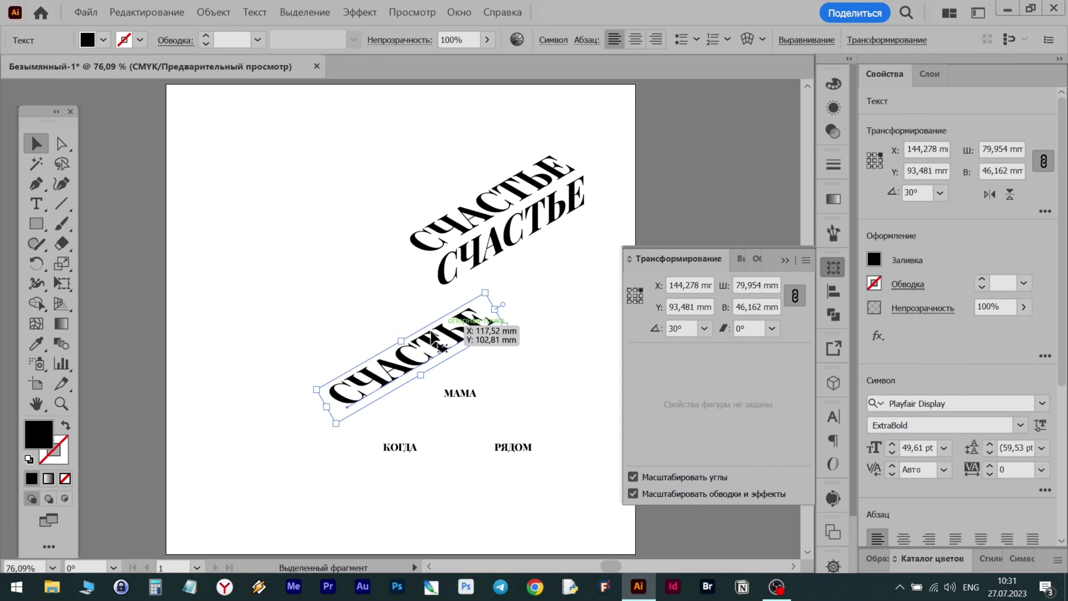
drag(441, 348, 546, 268)
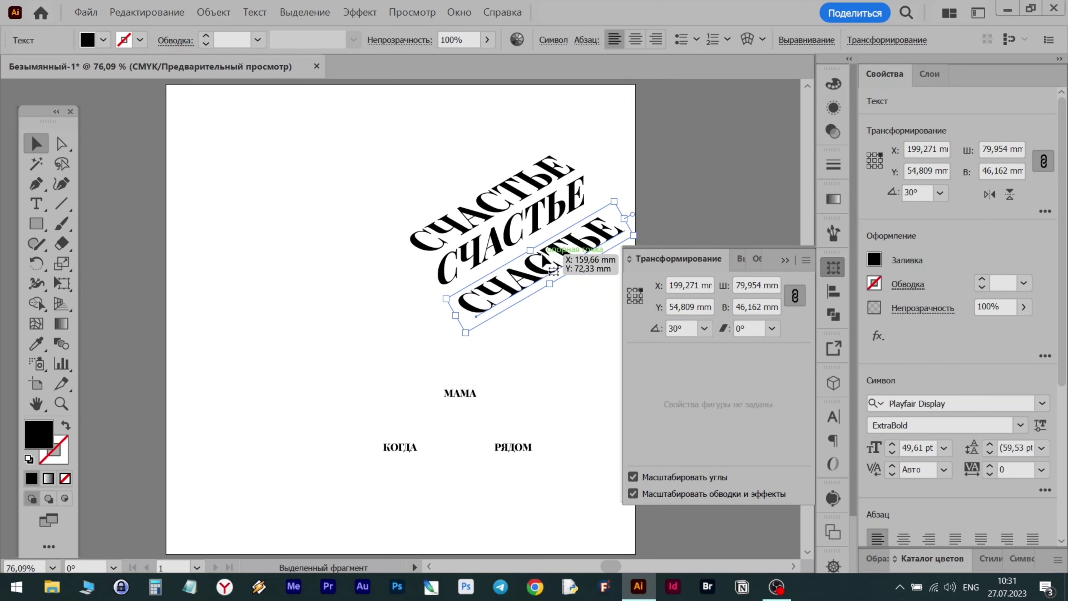
alt+scroll(510, 298, up, 3)
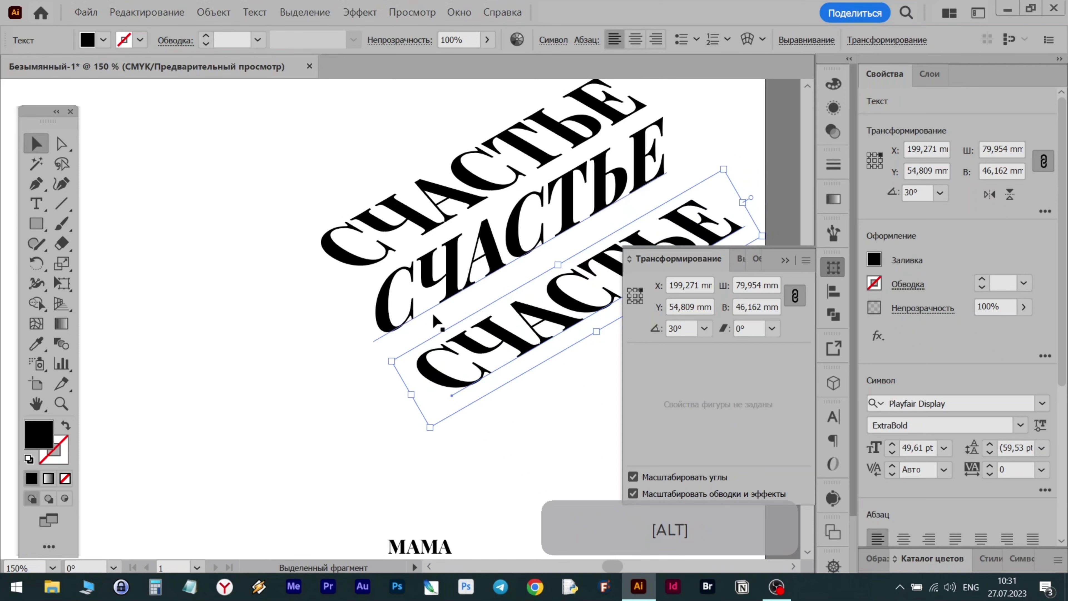
scroll(440, 333, down, 2)
ctrl+scroll(449, 236, down, 2)
scroll(448, 299, up, 2)
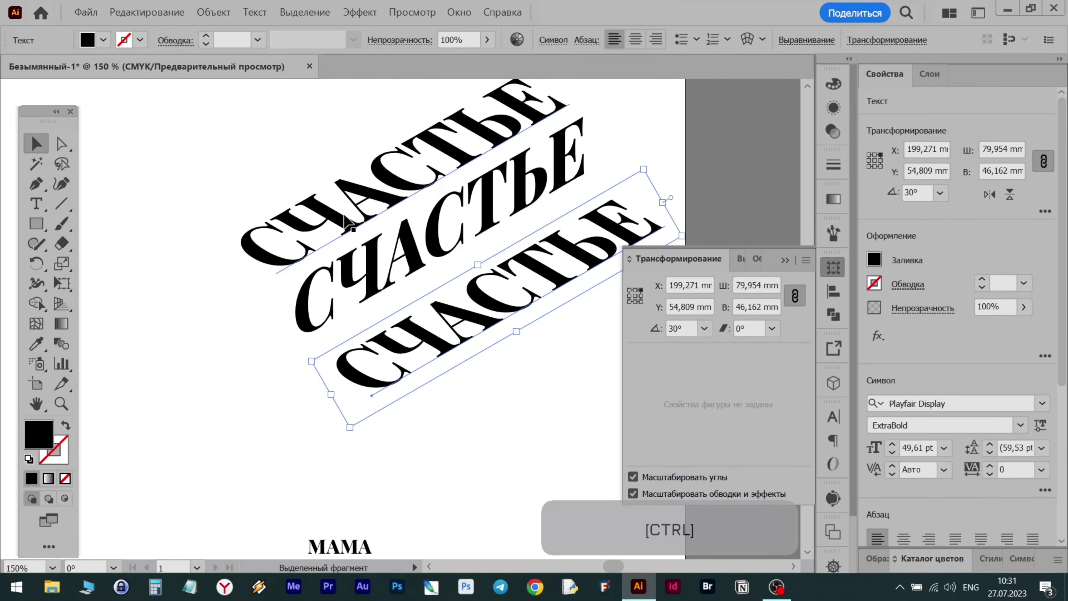
Close the gaps in the slanted stack by moving the upper and lower "СЧАСТЬЕ" closer to the middle one
drag(344, 221, 353, 227)
mouse_move(350, 366)
mouse_down()
mouse_move(330, 343)
mouse_move(343, 286)
mouse_move(343, 356)
mouse_up()
scroll(330, 348, up, 3)
scroll(330, 349, down, 1)
alt+scroll(439, 406, down, 3)
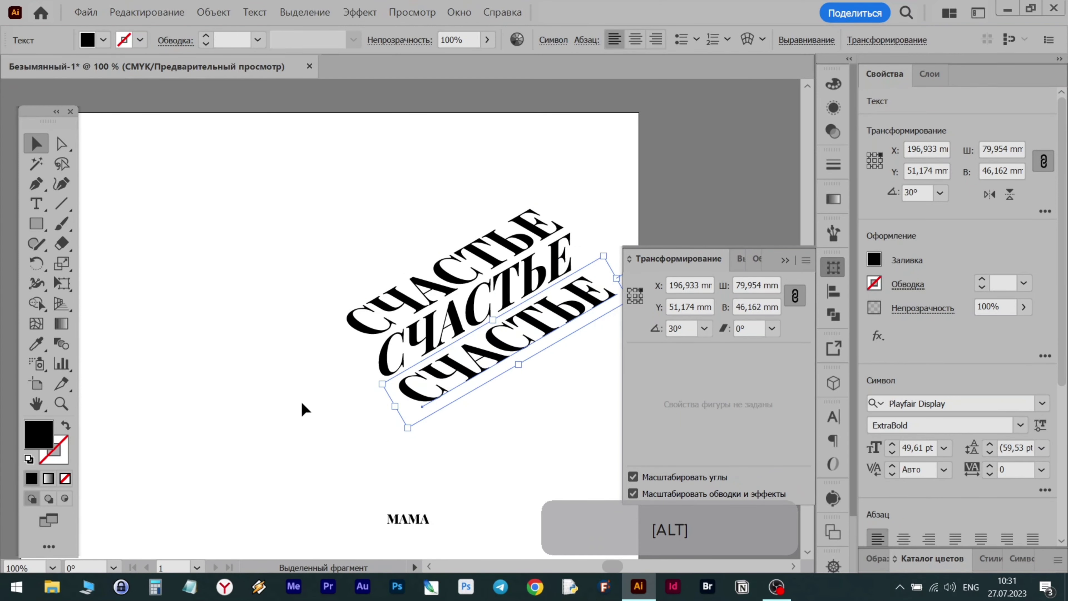
click(254, 273)
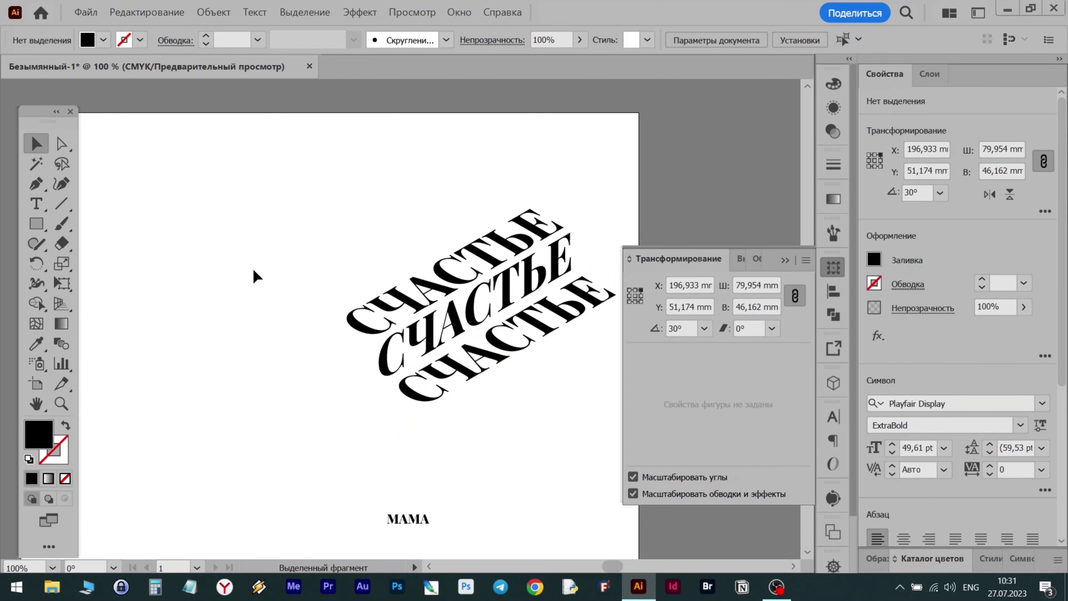
Move all three slanted "СЧАСТЬЕ" words together to the upper-left corner of the artboard
drag(317, 239, 498, 429)
drag(454, 316, 178, 233)
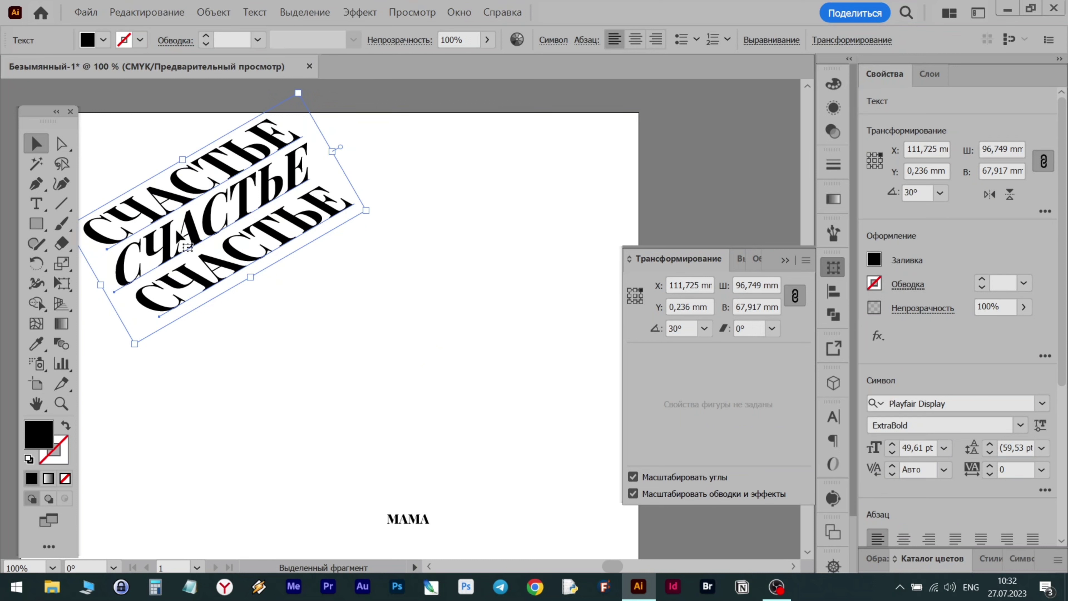
click(342, 379)
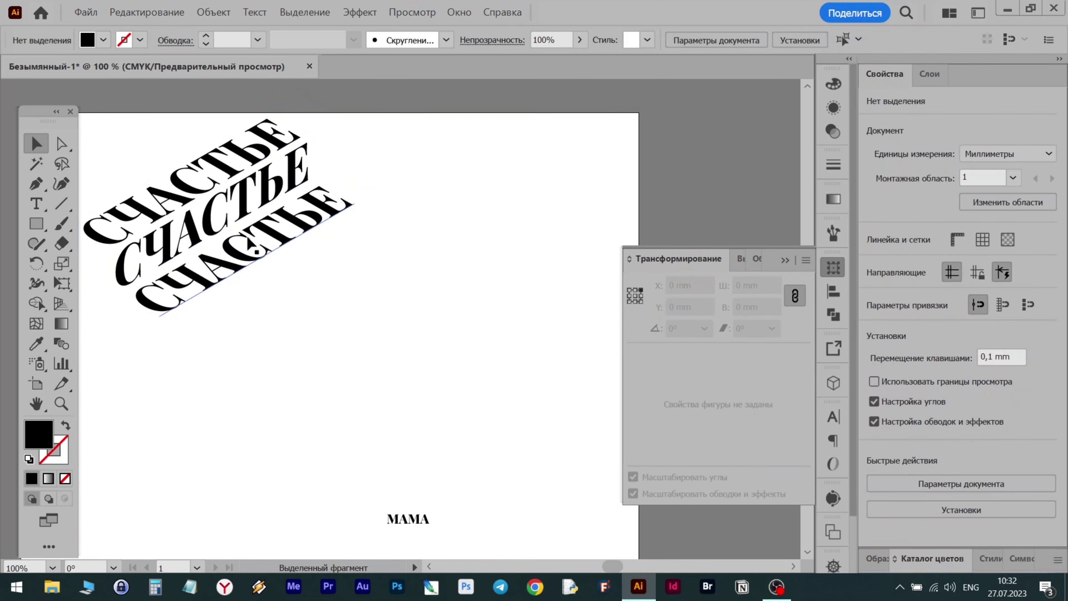
Copy the font size value of the middle "СЧАСТЬЕ" and move "КОГДА" up into the open area below the stack
click(236, 230)
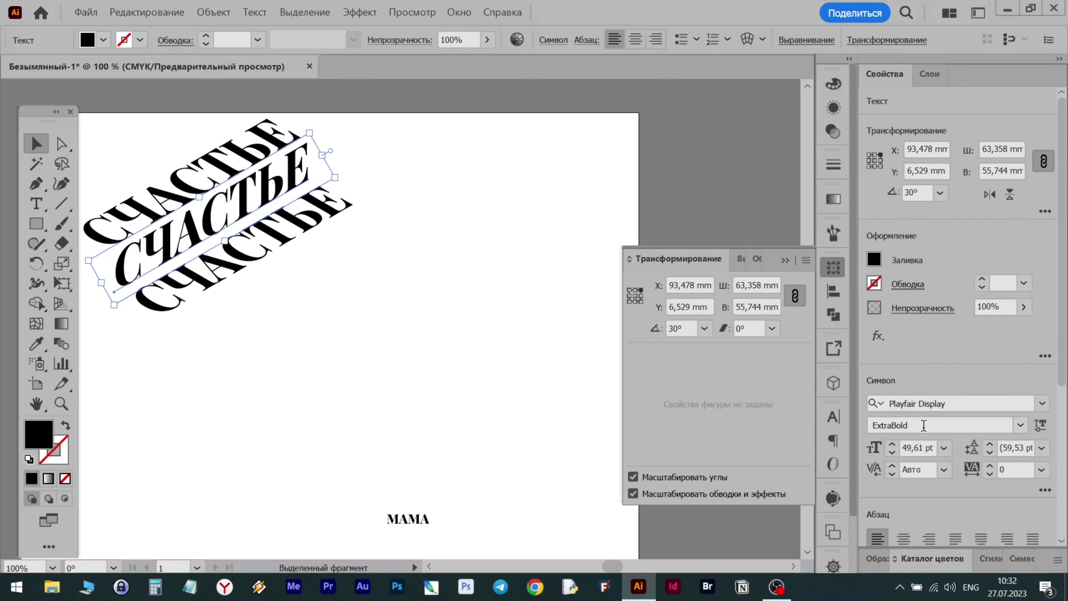
click(918, 449)
drag(900, 448, 953, 451)
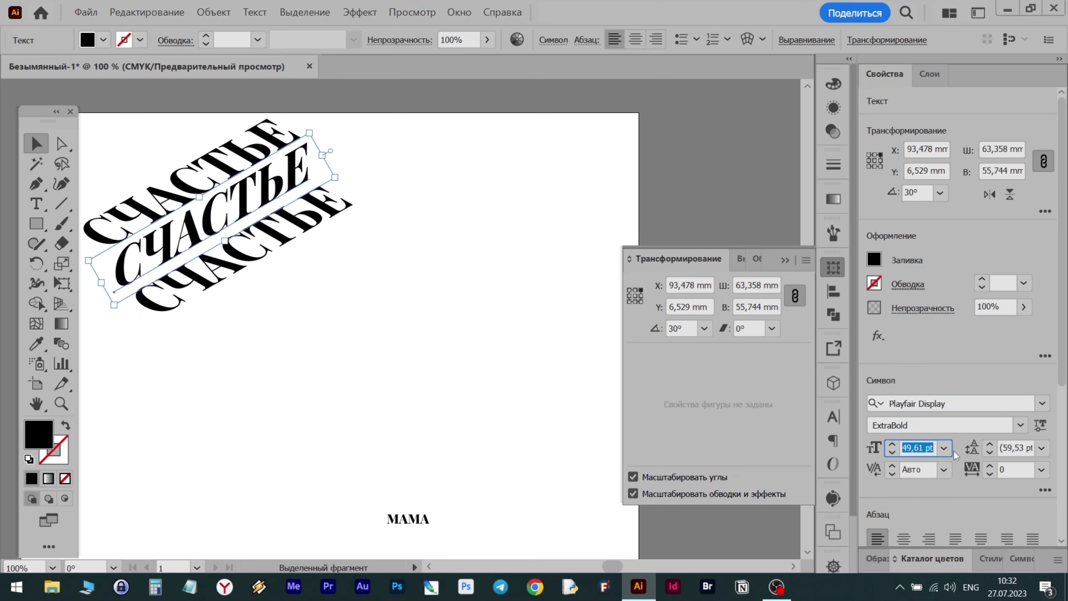
key(ctrl+c)
scroll(400, 415, down, 3)
drag(329, 542, 298, 377)
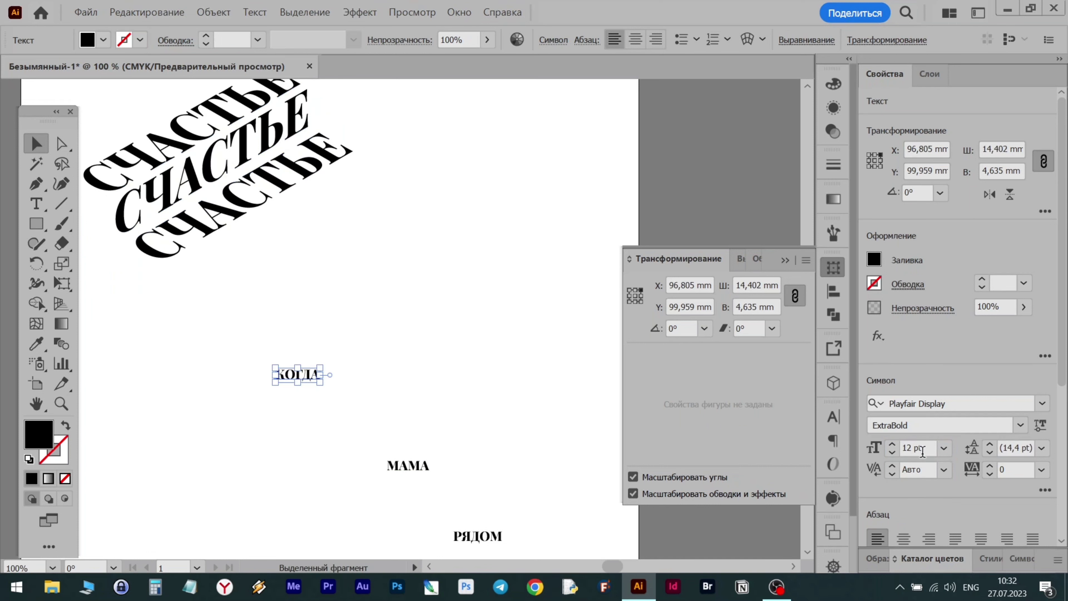
Set the font size of "КОГДА" to 49,61 pt and place one duplicate above and one below it
click(922, 451)
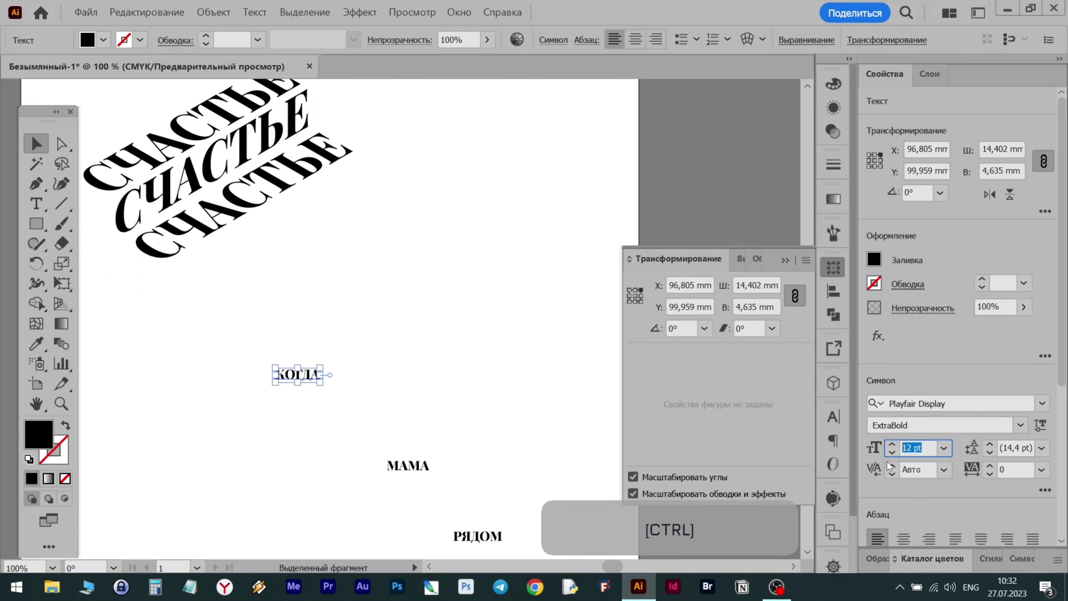
key(ctrl+v)
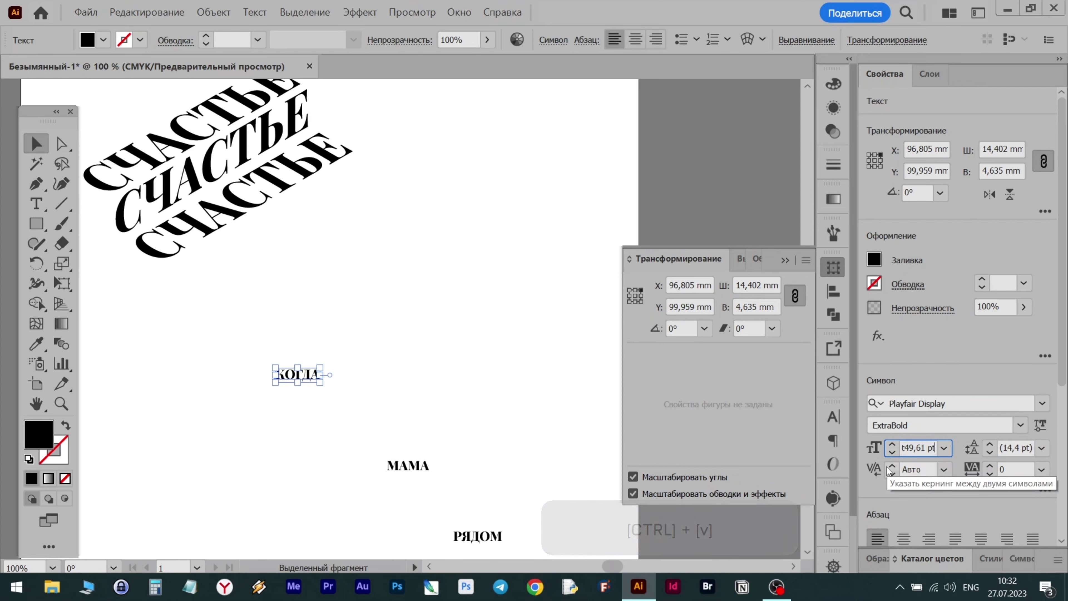
key(Return)
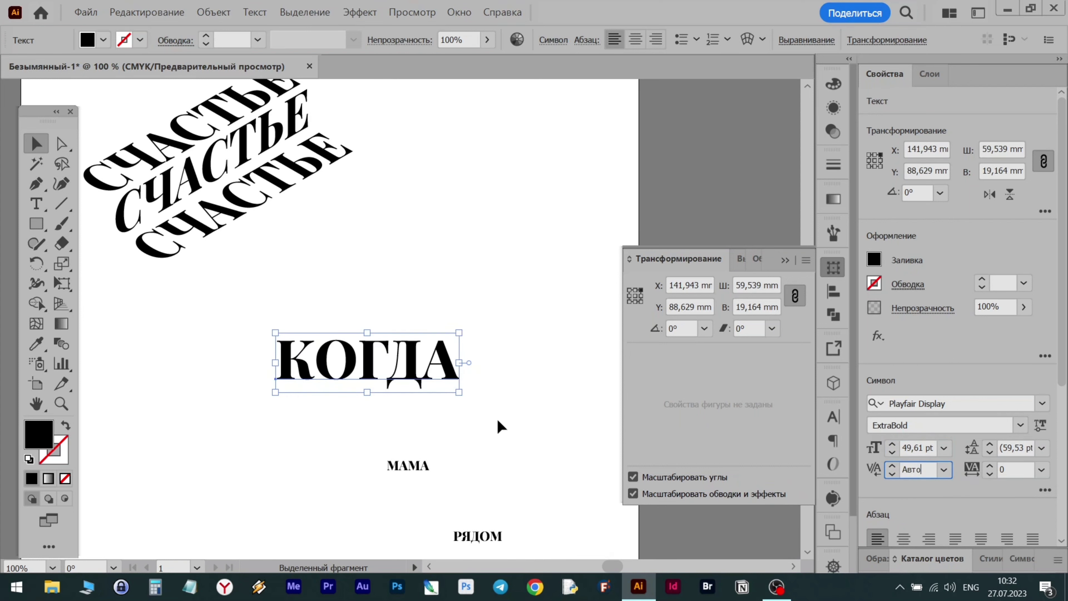
drag(424, 372, 425, 419)
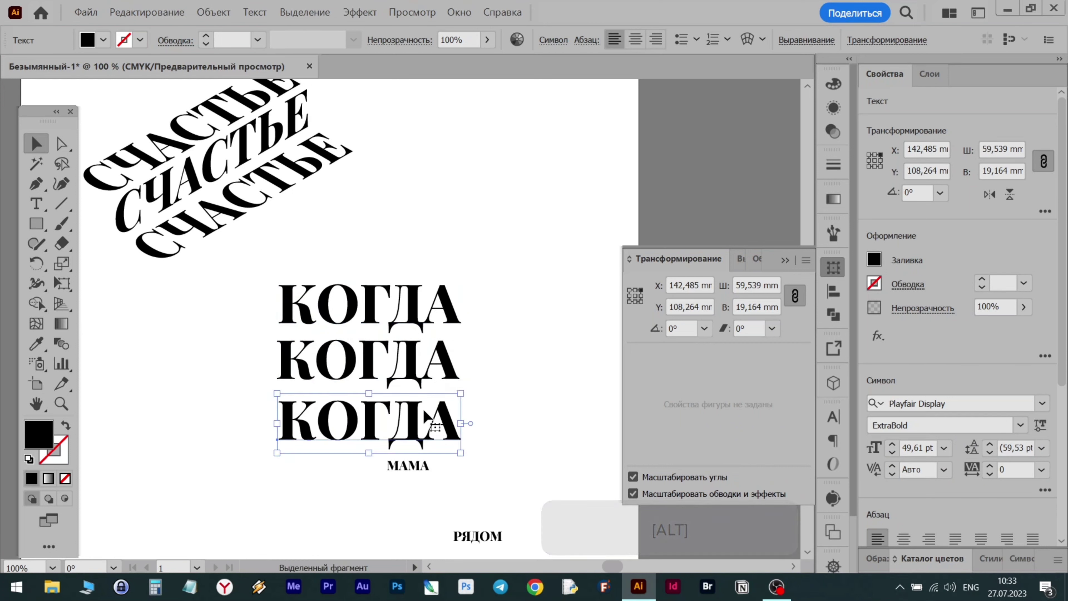
Shear the middle "КОГДА" by -30° and rotate it 330°, placing it to the lower right of the other two
click(421, 373)
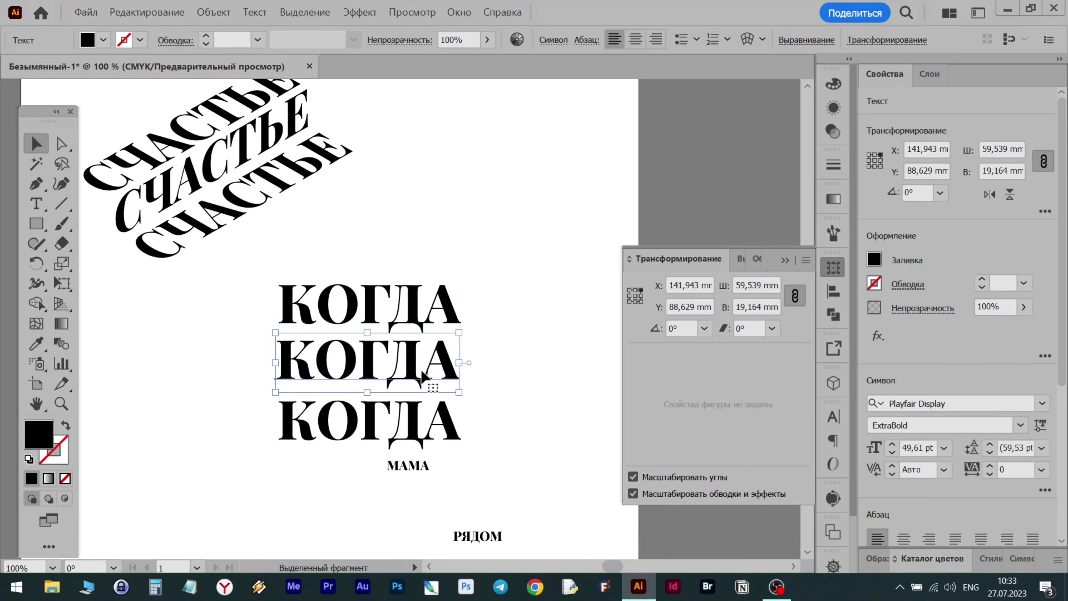
click(831, 270)
click(833, 272)
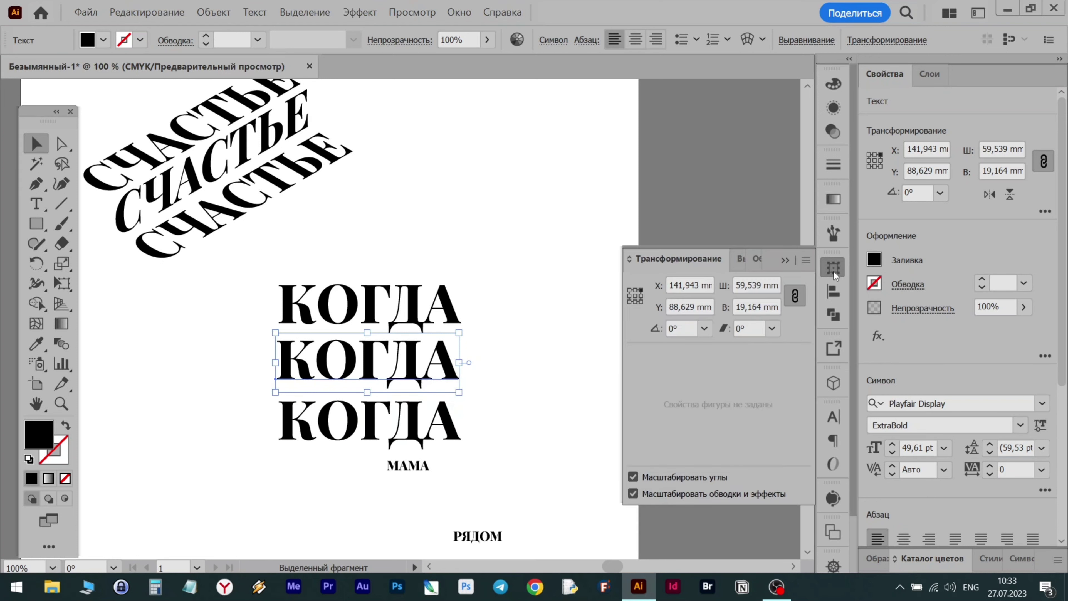
click(772, 329)
click(790, 383)
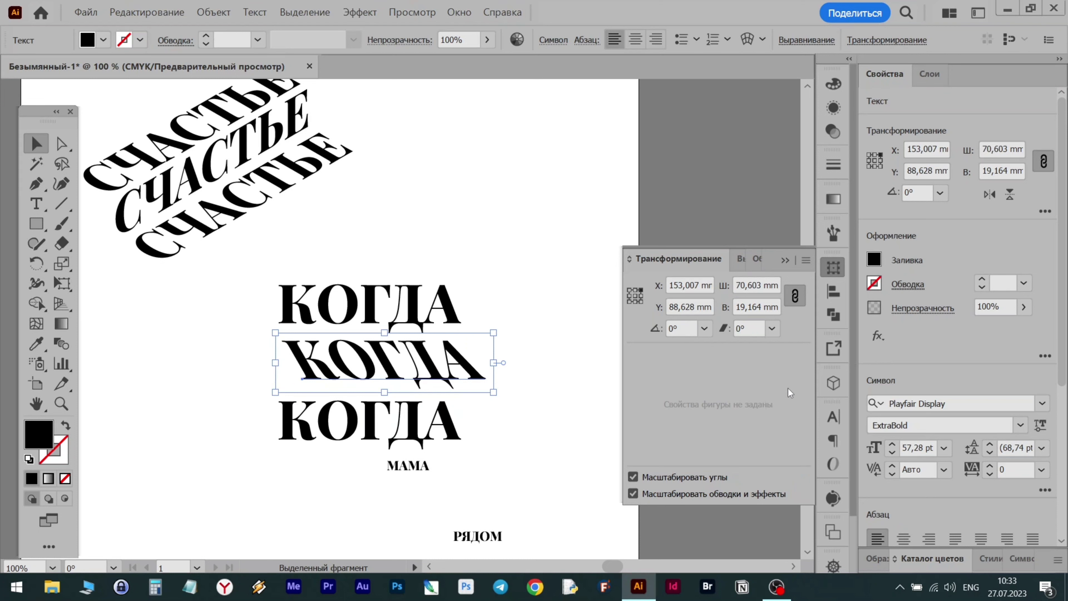
click(704, 333)
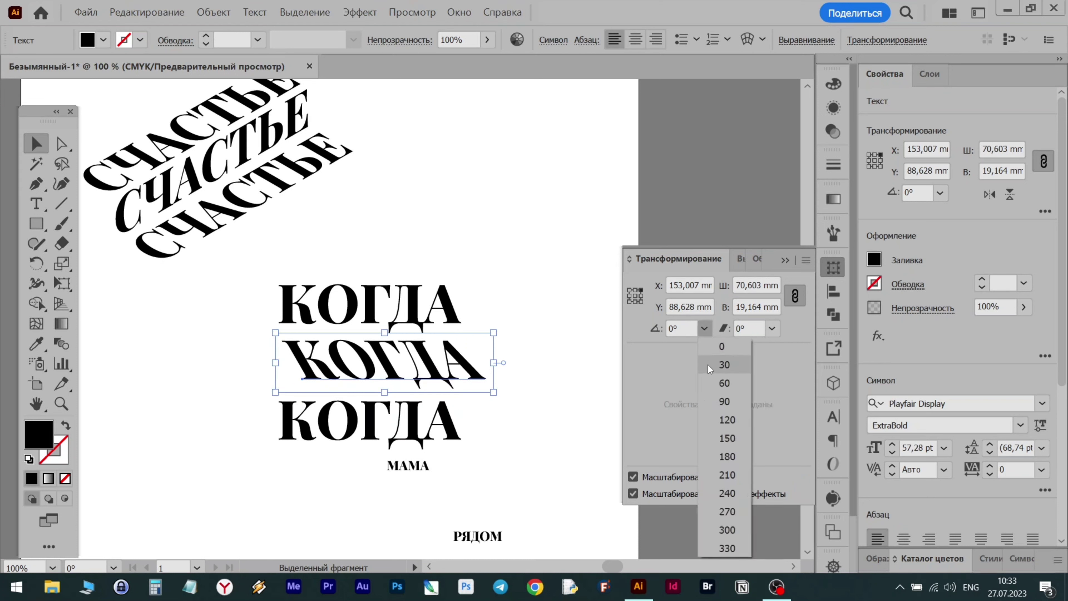
click(742, 549)
drag(445, 357, 569, 447)
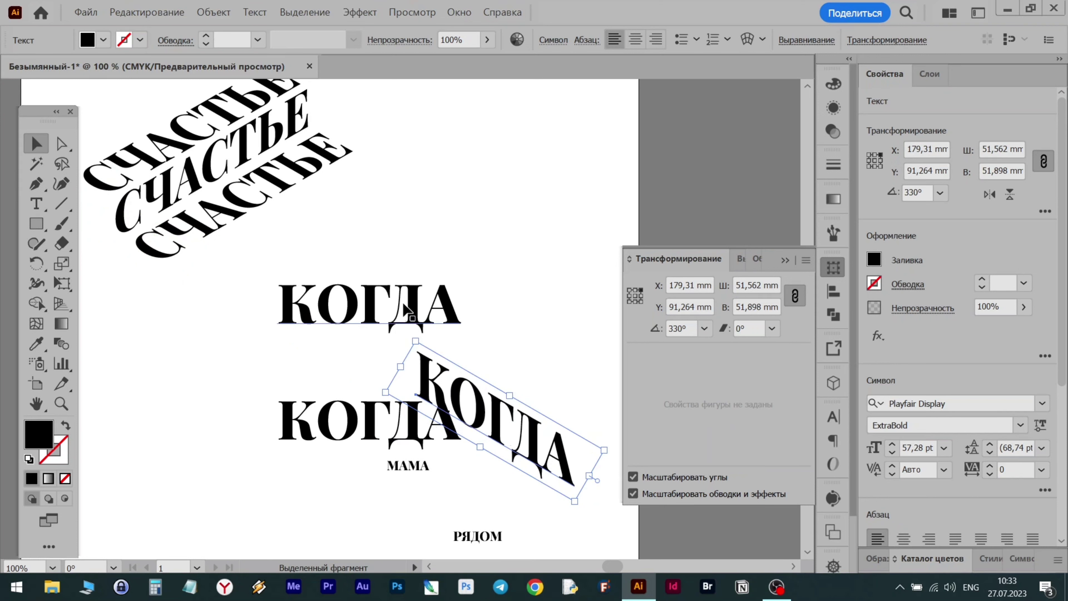
Shear the upper "КОГДА" by 30° and rotate it 330°, placing it directly above the first slanted "КОГДА"
click(407, 311)
click(777, 332)
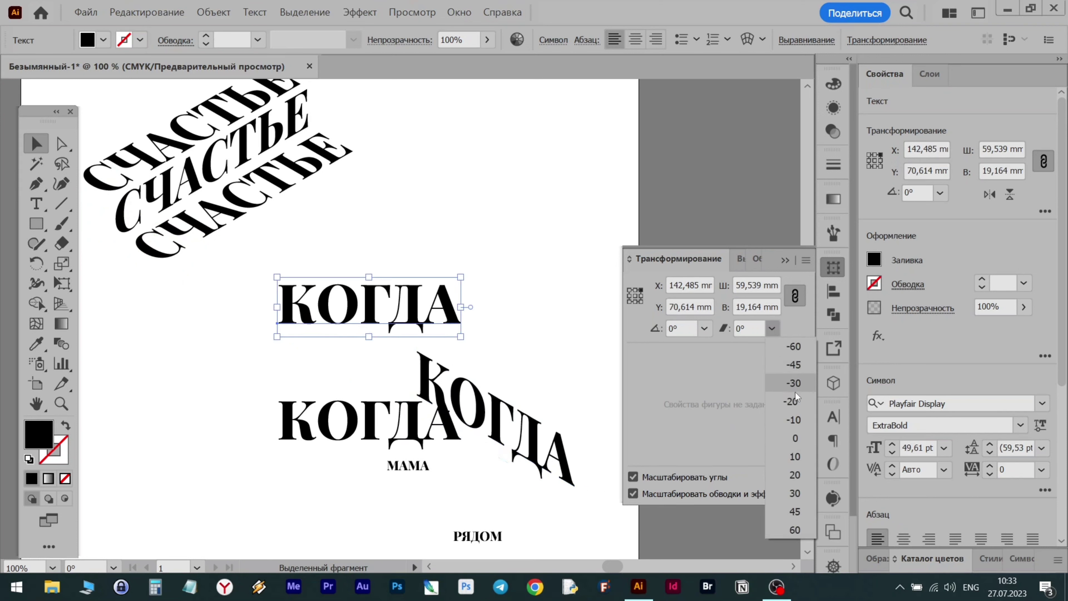
click(803, 494)
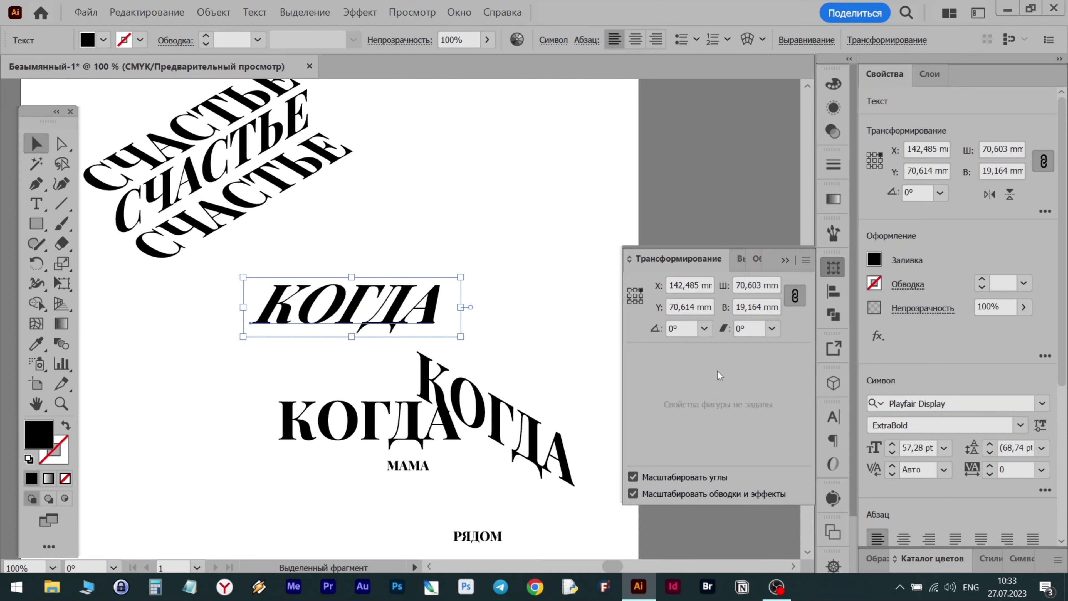
click(705, 329)
click(726, 547)
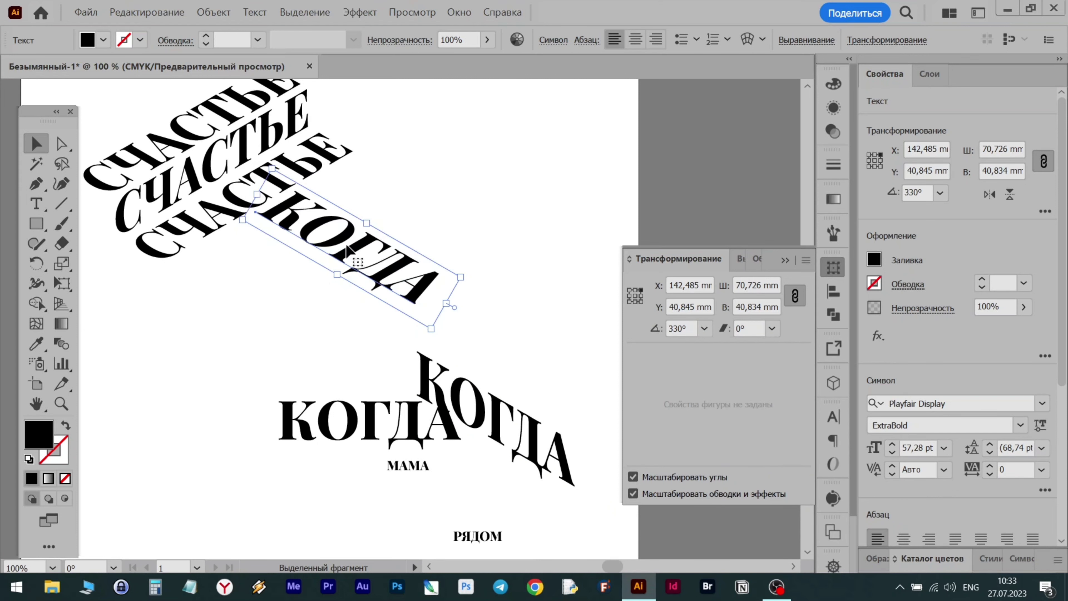
drag(349, 248, 521, 374)
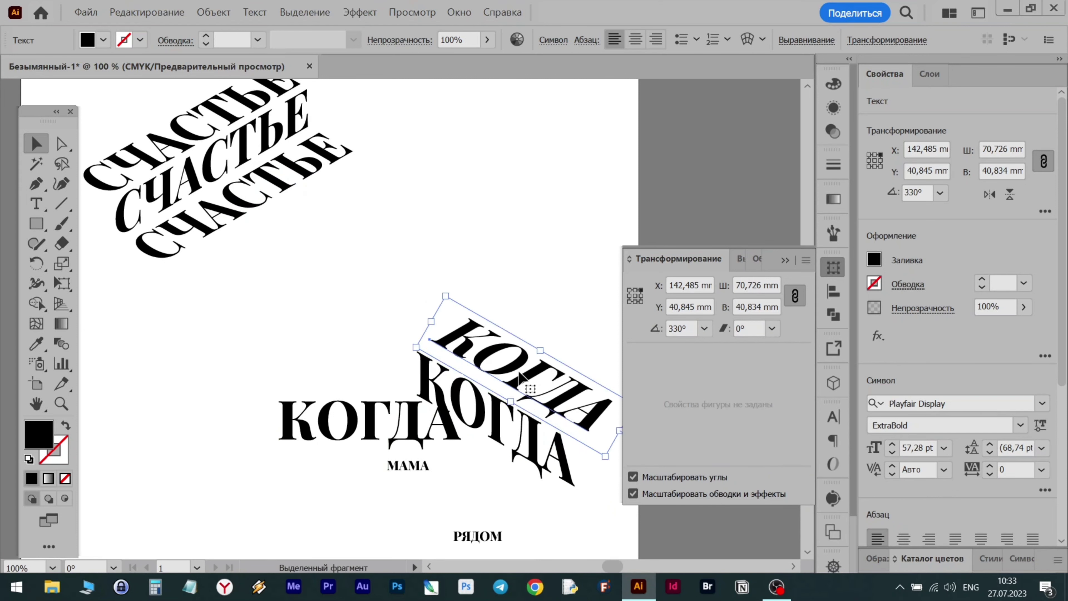
Shear the remaining horizontal "КОГДА" by 30° and rotate it 330°, placing it directly below the other two
click(380, 437)
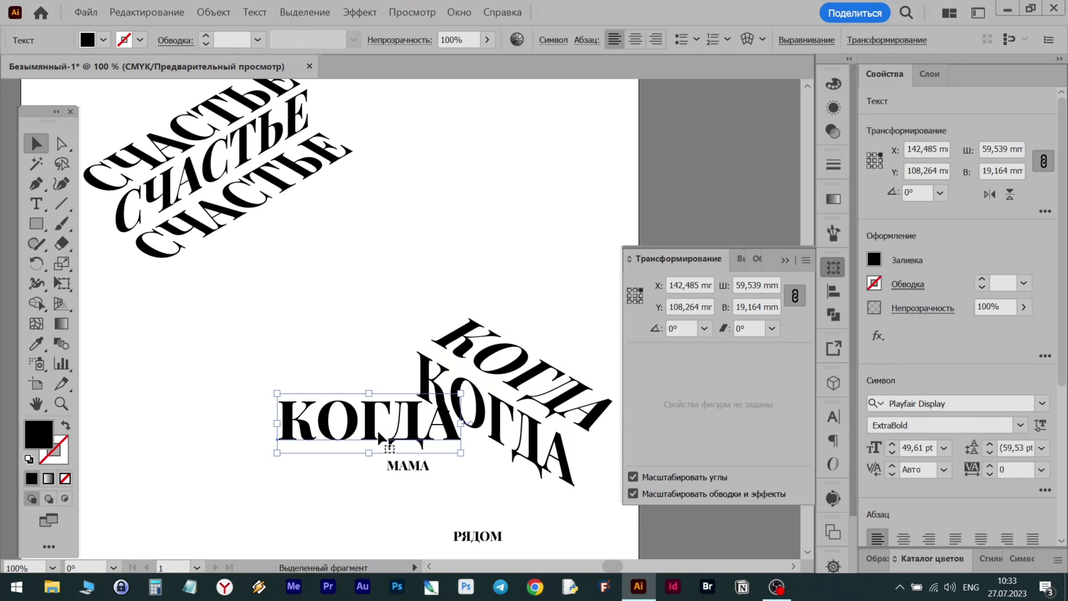
click(773, 330)
click(790, 493)
click(704, 328)
click(726, 547)
drag(359, 374, 446, 462)
Fit the upper and lower "КОГДА" closely against the middle one so the edges of their first letters line up
scroll(433, 382, up, 4)
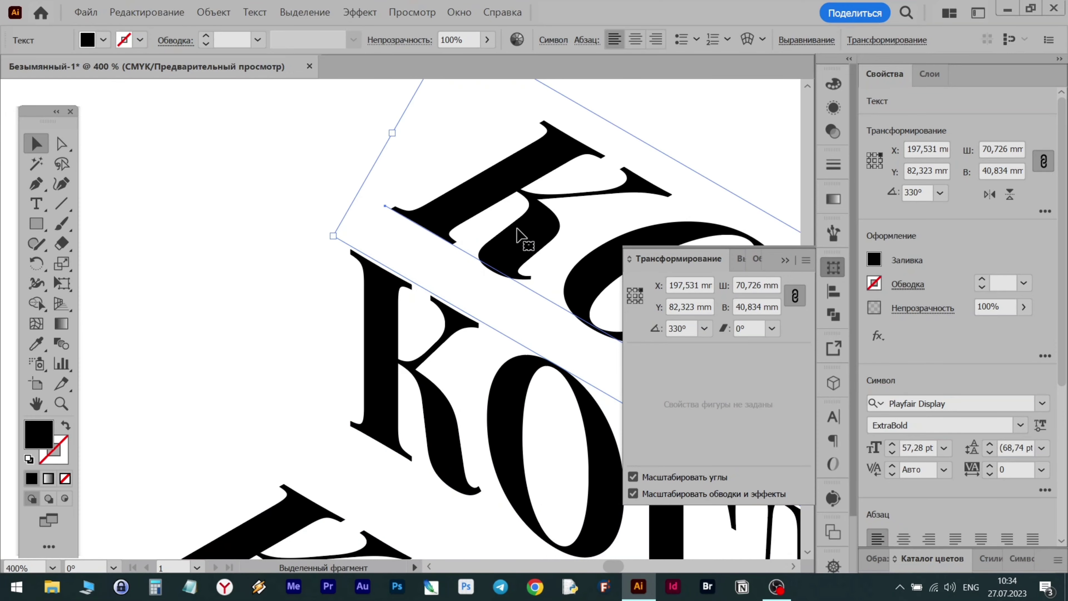
scroll(510, 239, up, 1)
drag(513, 235, 486, 268)
scroll(380, 332, down, 4)
drag(178, 492, 236, 468)
scroll(235, 467, down, 5)
scroll(235, 467, down, 3)
scroll(236, 467, left, 3)
scroll(395, 310, up, 5)
drag(395, 300, 420, 290)
scroll(421, 290, up, 3)
scroll(336, 310, left, 9)
scroll(260, 323, up, 4)
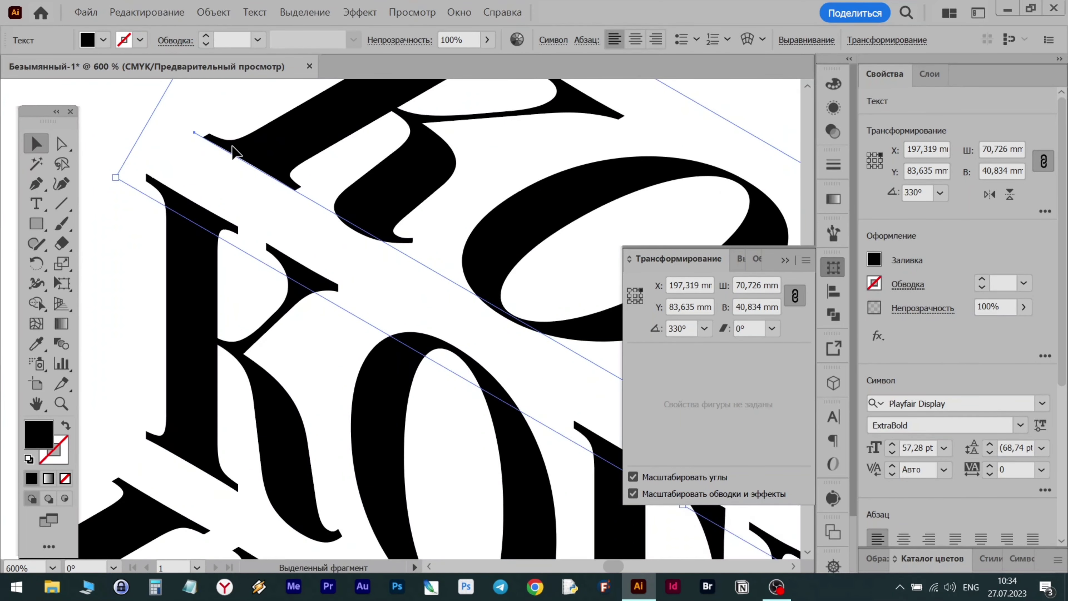
drag(233, 145, 226, 139)
scroll(238, 247, down, 5)
Nudge the upper "КОГДА" slightly up and to the right in small increments
click(385, 399)
click(387, 318)
key(Up)
key(Up)
key(Right)
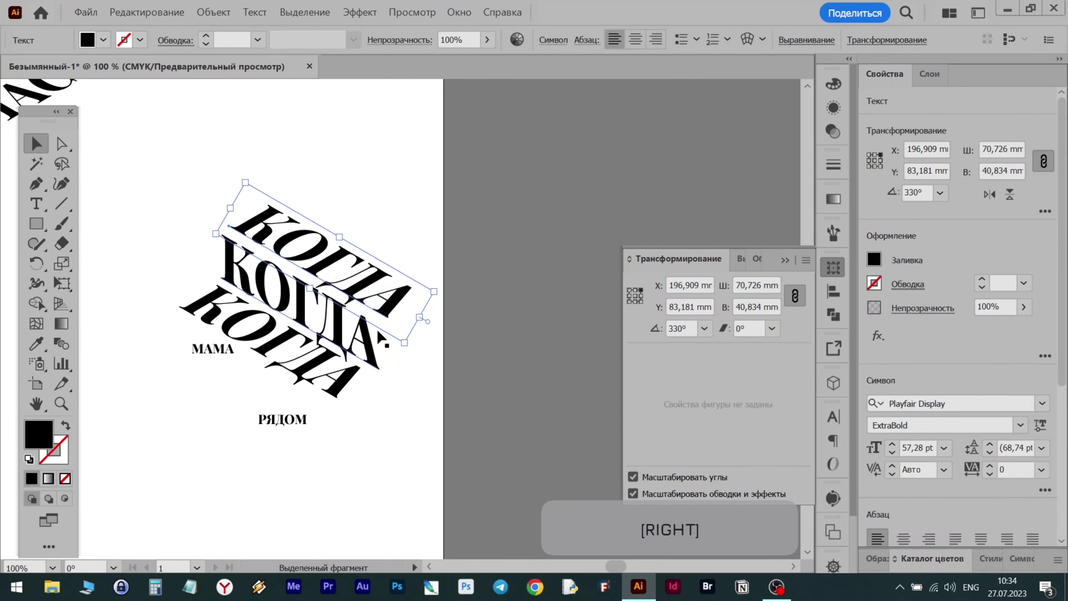
key(Up)
key(Up)
key(Right)
key(Right)
key(Right)
Nudge the lower "КОГДА" slightly down, correcting its horizontal offset against the middle word
click(338, 407)
click(337, 399)
key(Down)
key(Down)
key(Left)
key(Down)
key(Left)
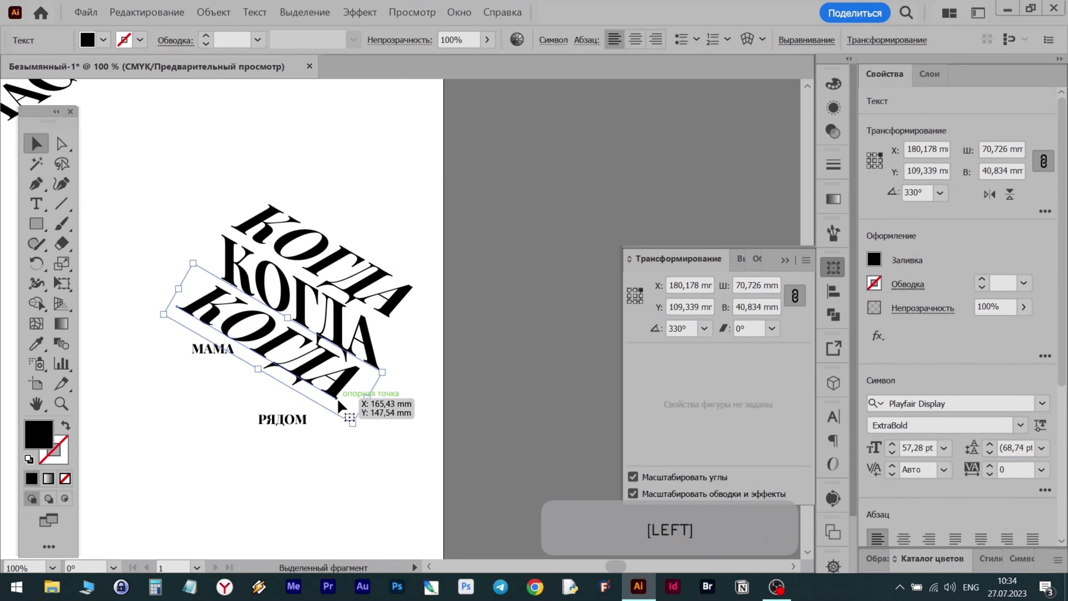
key(Down)
key(Left)
key(Down)
key(Left)
key(Down)
key(Left)
key(Down)
key(Left)
key(Right)
key(Right)
key(Right)
key(Right)
key(Right)
key(Right)
key(Down)
key(Left)
key(Down)
key(Left)
key(Down)
key(Left)
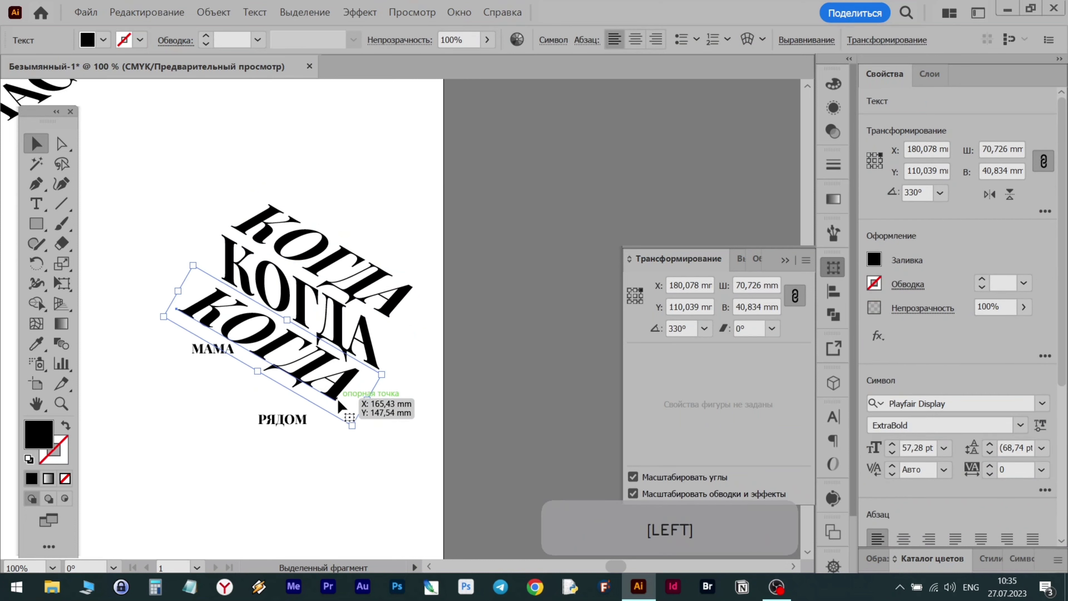
Move the three slanted "КОГДА" words together up, away from "МАМА"
click(381, 203)
drag(381, 203, 274, 333)
drag(304, 268, 271, 148)
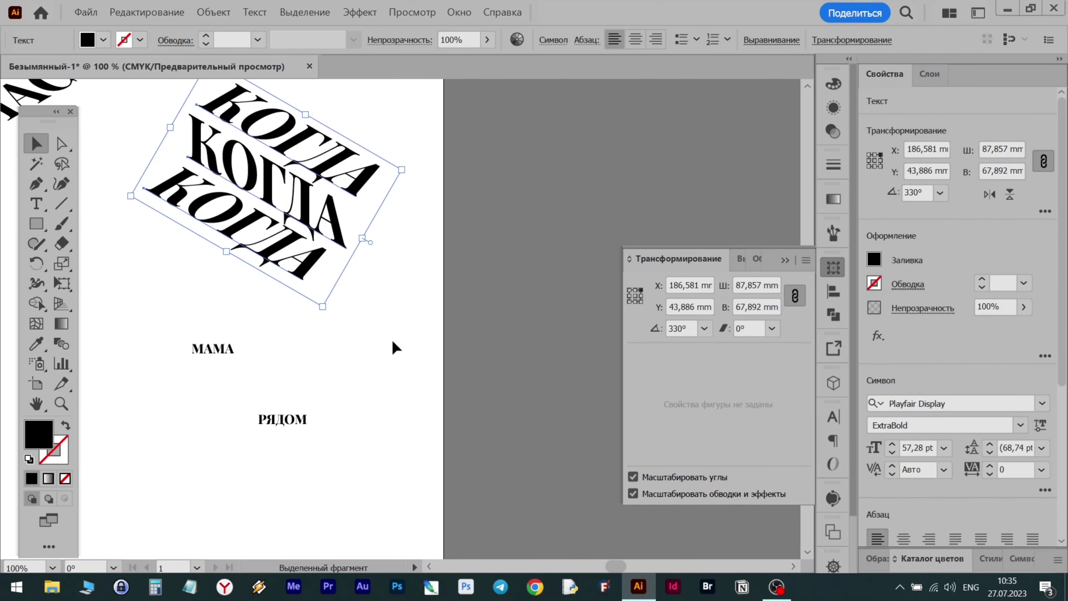
Set the font size of "МАМА" to 49,61 pt using the copied value
click(230, 357)
click(918, 447)
key(ctrl+v)
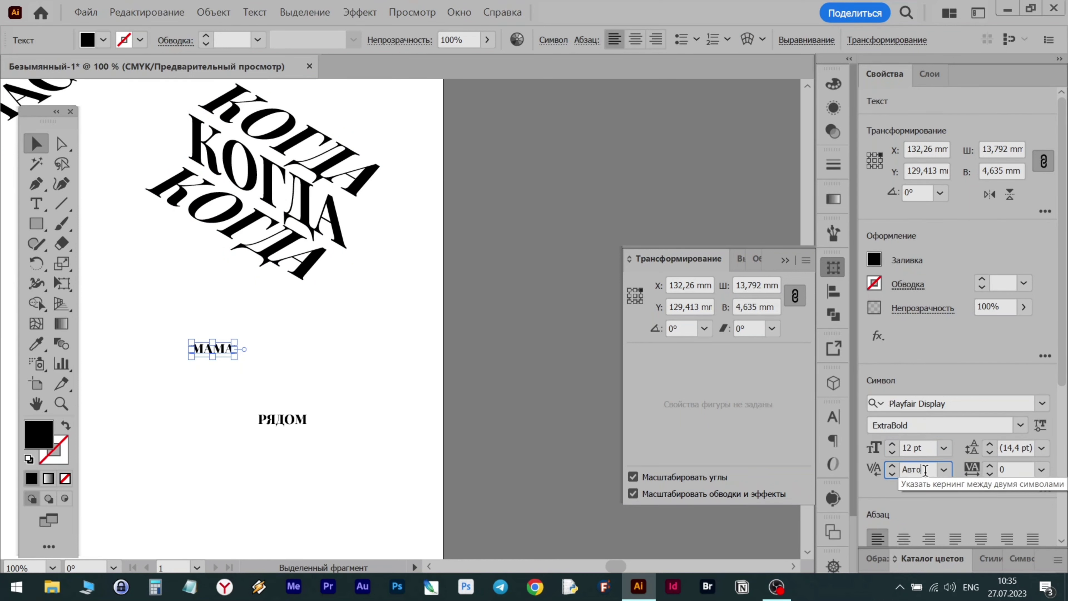
click(917, 447)
key(ctrl+v)
key(Return)
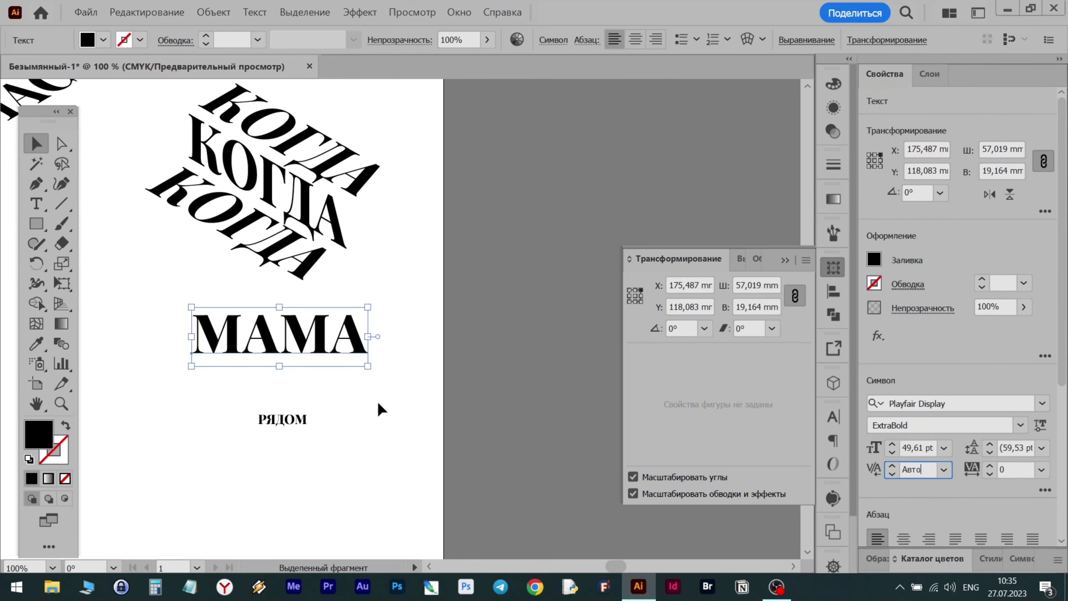
Move "МАМА" to the open area on the artboard's left side and duplicate it into a column of three
scroll(377, 403, left, 5)
drag(497, 332, 269, 421)
drag(268, 365, 269, 296)
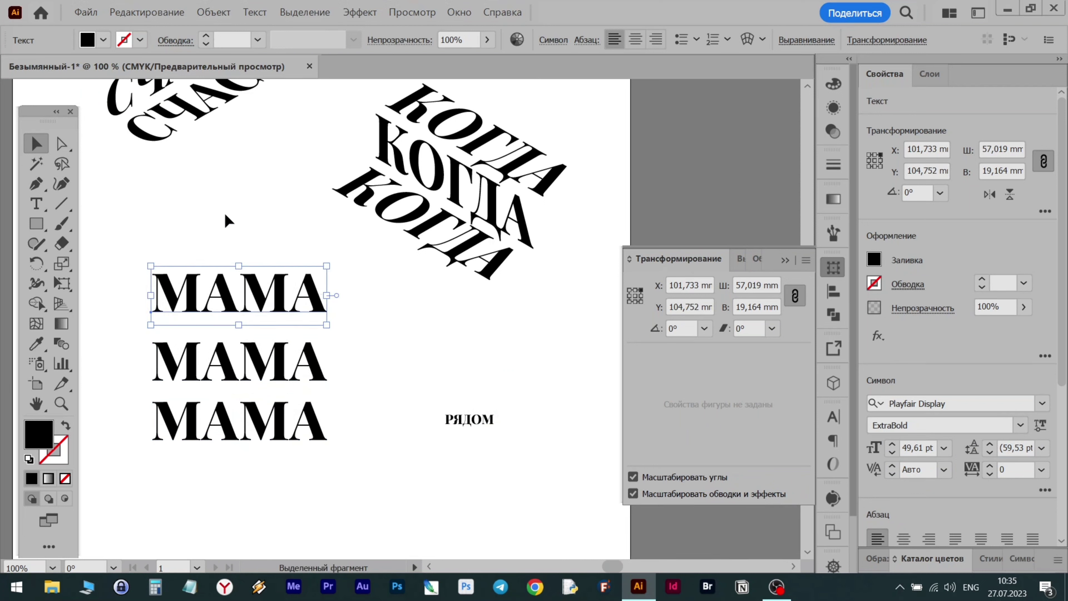
Delete all three horizontal "МАМА" words
drag(198, 490, 196, 488)
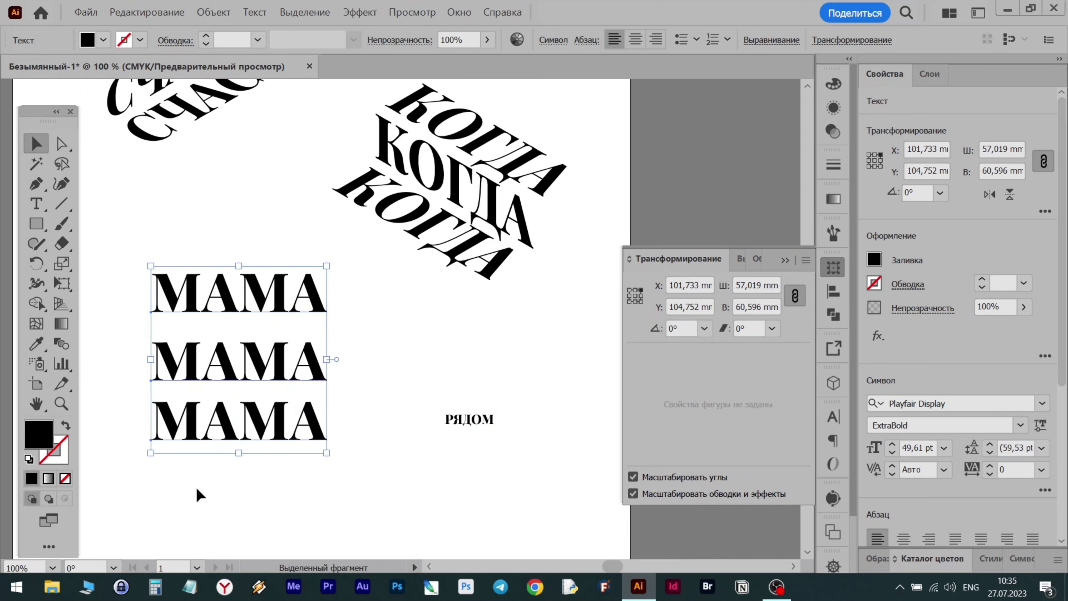
key(Delete)
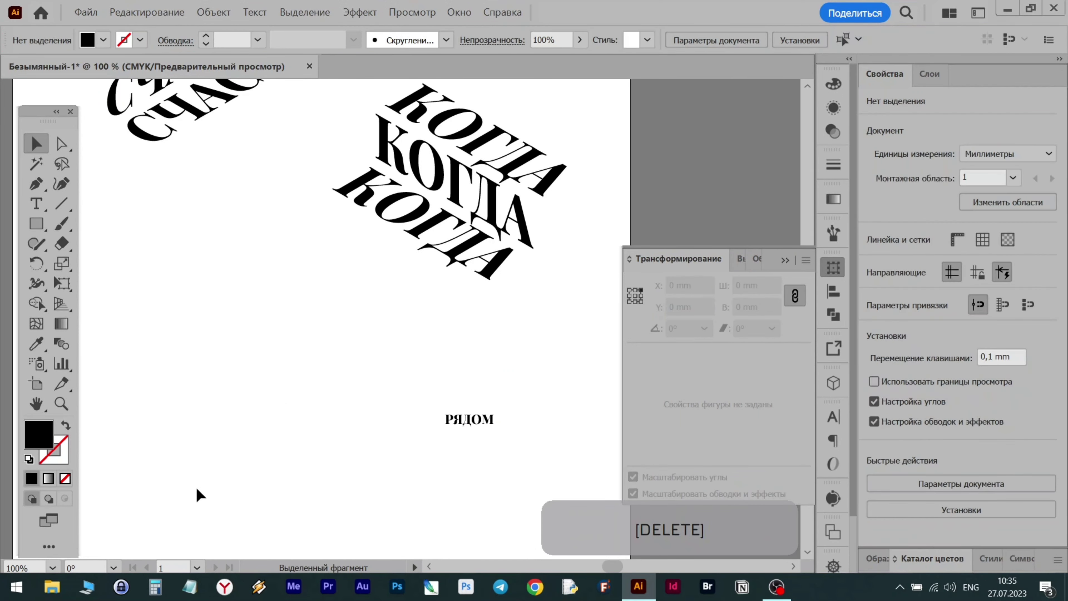
Duplicate the three-word slanted "СЧАСТЬЕ" stack into the lower-left area of the artboard
scroll(196, 487, up, 3)
scroll(208, 480, down, 3)
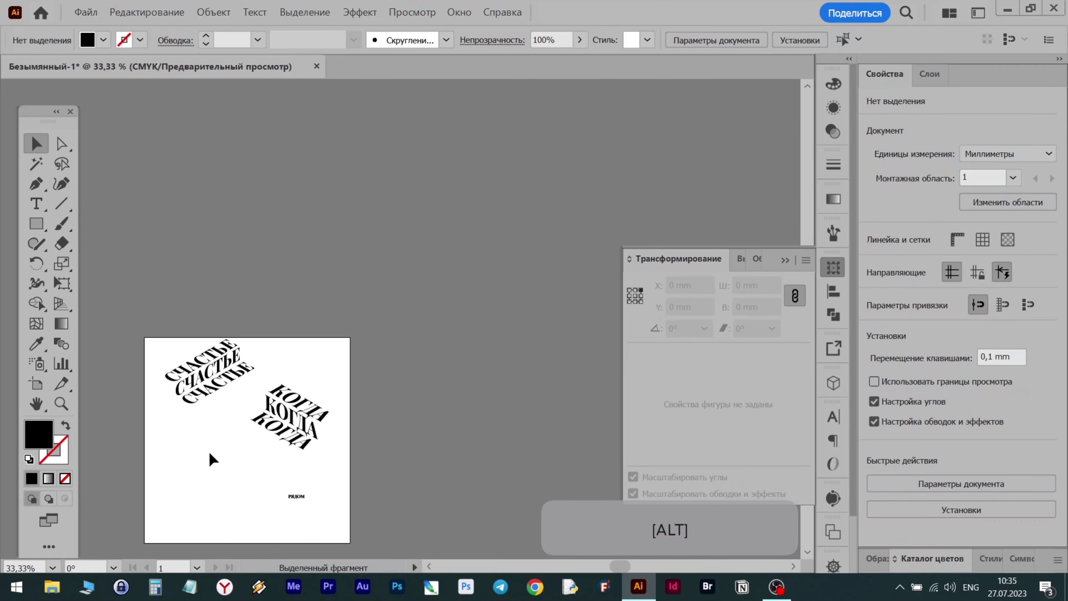
scroll(208, 451, up, 2)
drag(225, 366, 225, 365)
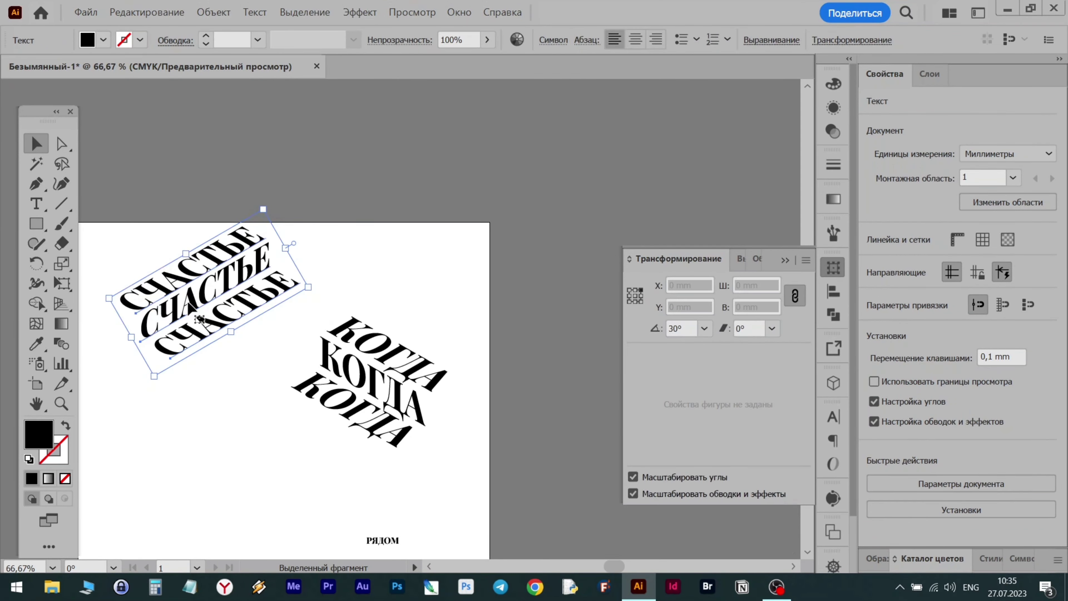
drag(188, 281, 198, 499)
scroll(198, 499, down, 3)
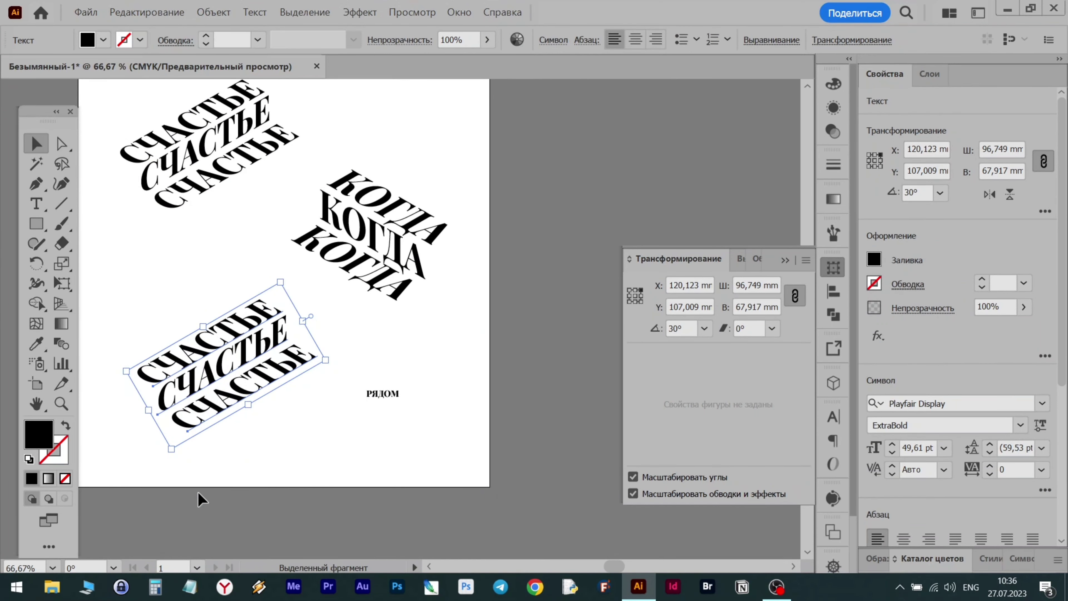
Replace all three words of the duplicated lower-left "СЧАСТЬЕ" stack with "МАМА"
key(t)
click(188, 357)
key(ctrl+a)
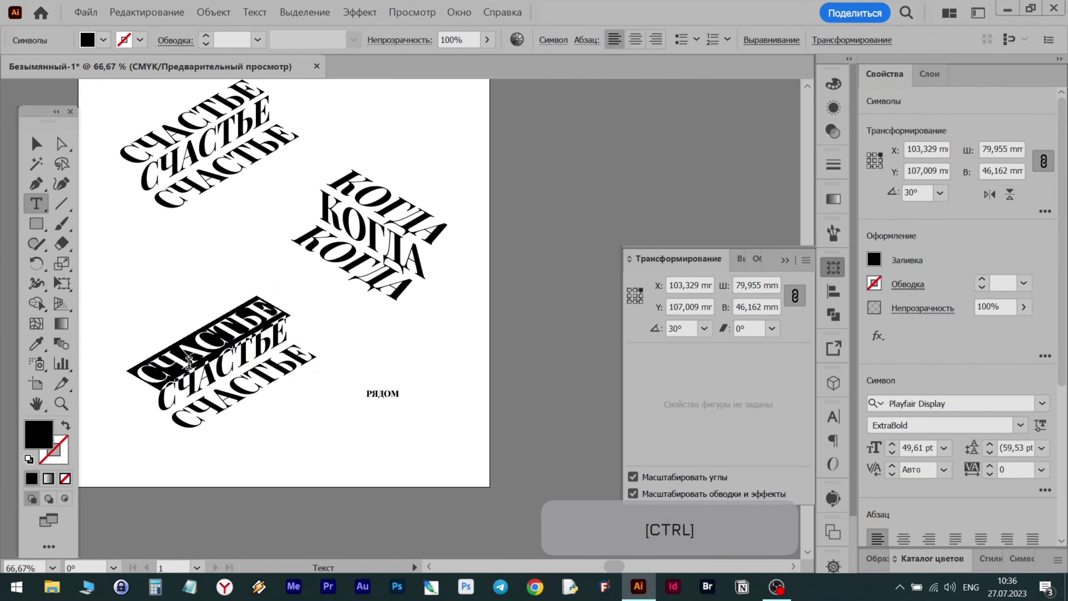
text(f)
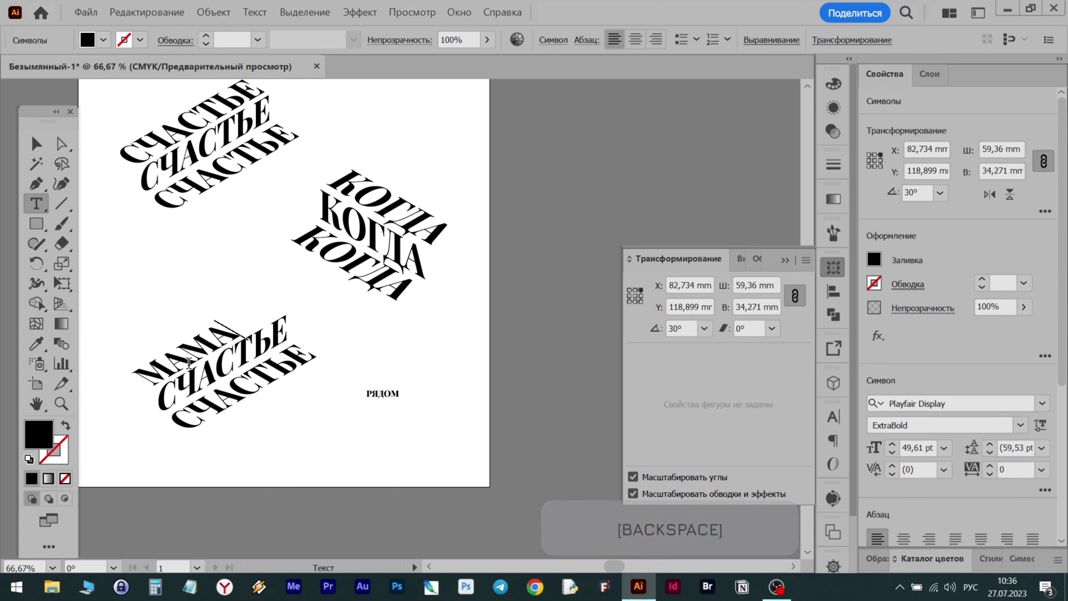
click(181, 396)
key(ctrl+a)
text(мама)
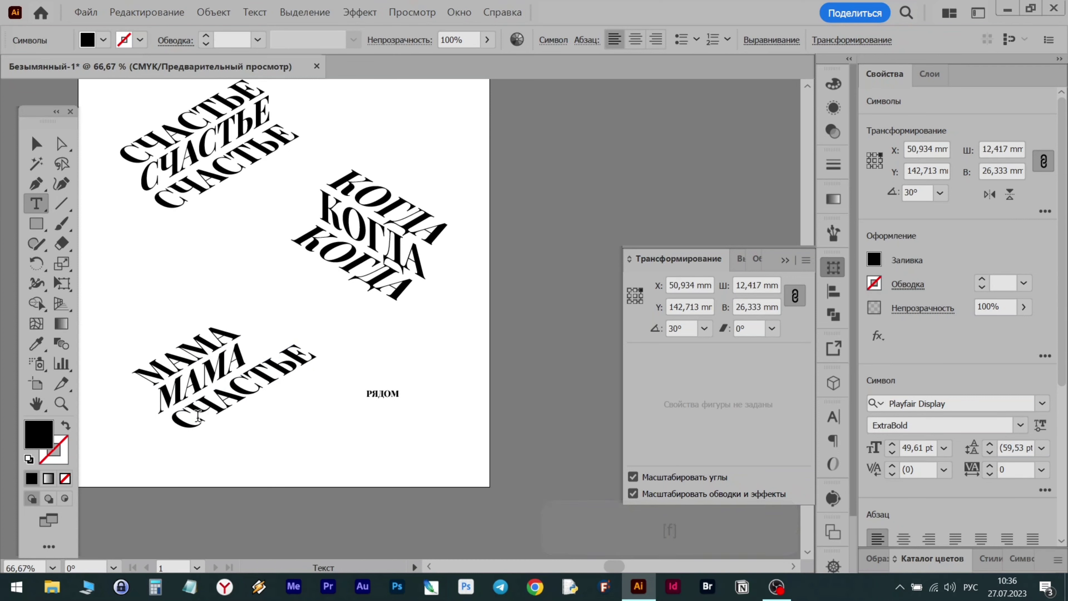
click(197, 416)
text(Ф)
key(ctrl+a)
text(мама)
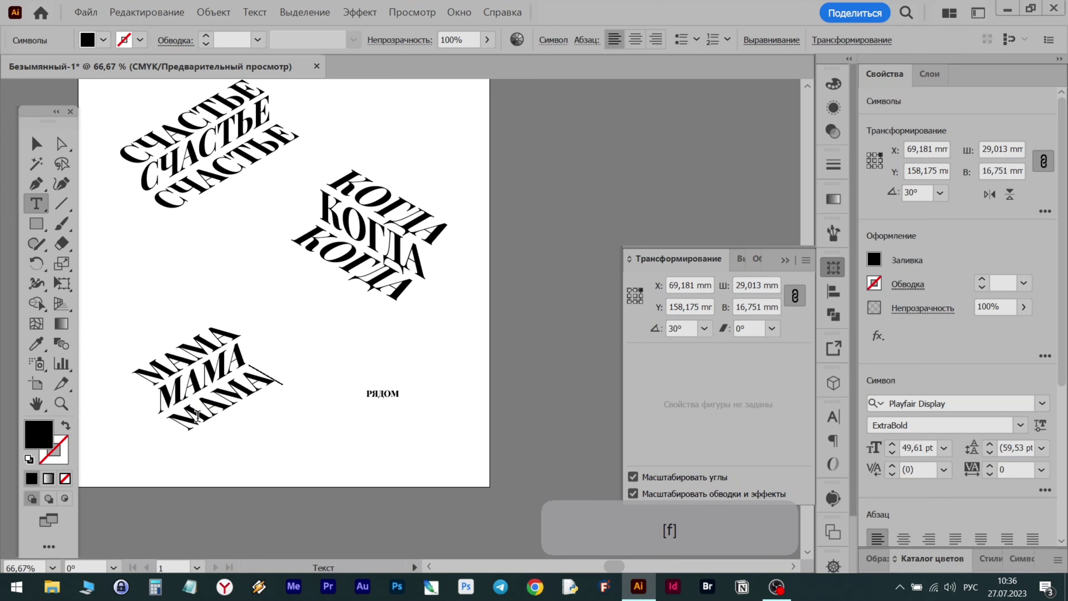
click(45, 152)
click(281, 282)
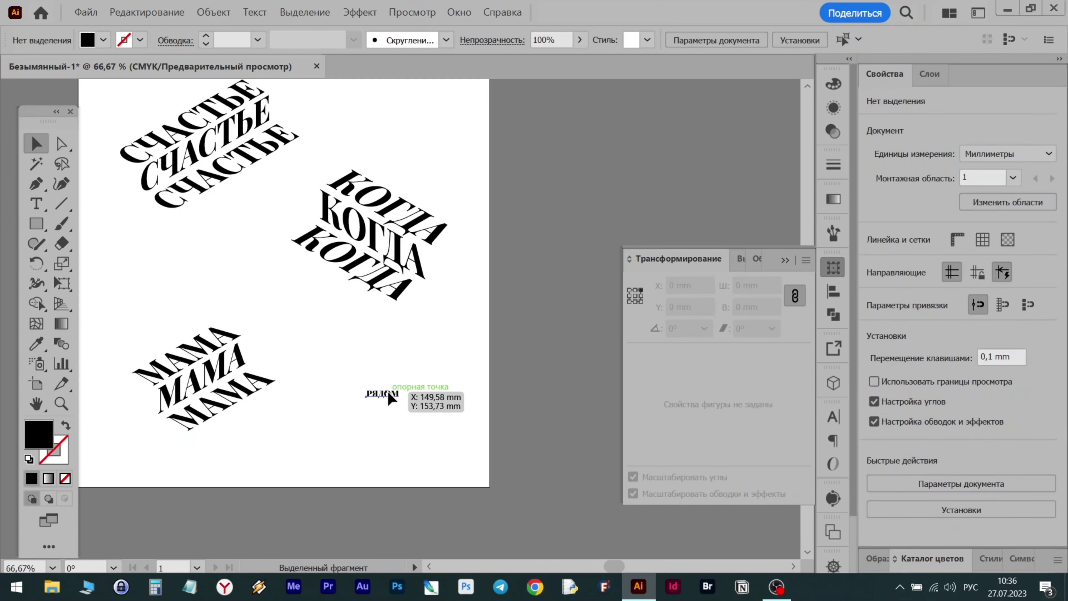
Delete the small horizontal "РЯДОМ" and duplicate the three-word "КОГДА" stack into the space directly below the original
drag(384, 392, 400, 393)
key(Delete)
drag(410, 167, 372, 269)
alt+drag(406, 202, 414, 358)
Replace all three words of the duplicated "КОГДА" stack with "РЯДОМ"
click(36, 203)
click(357, 333)
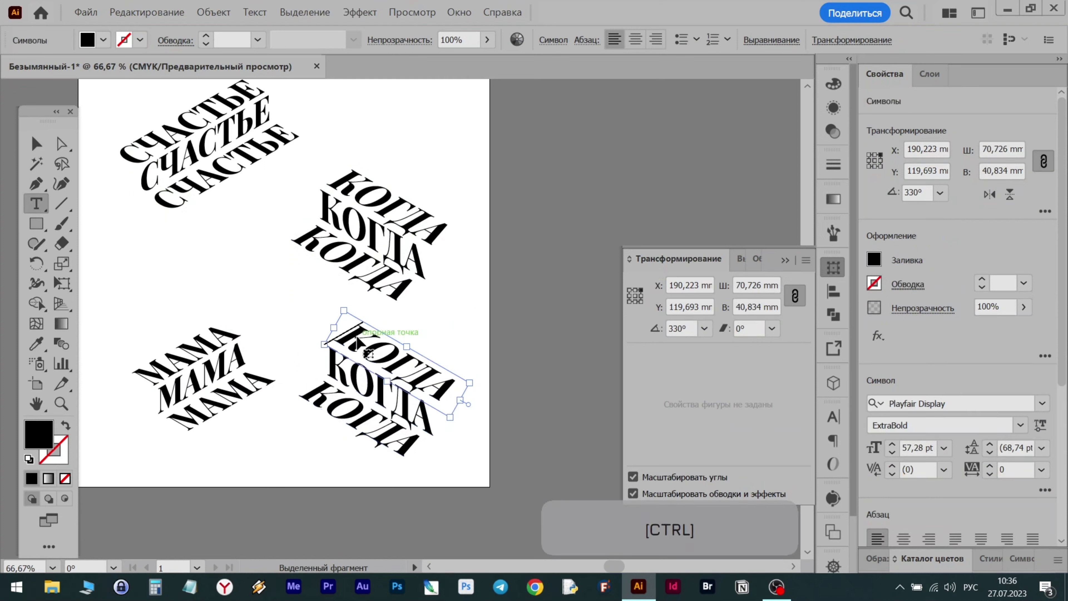
key(ctrl+a)
text(РЯД)
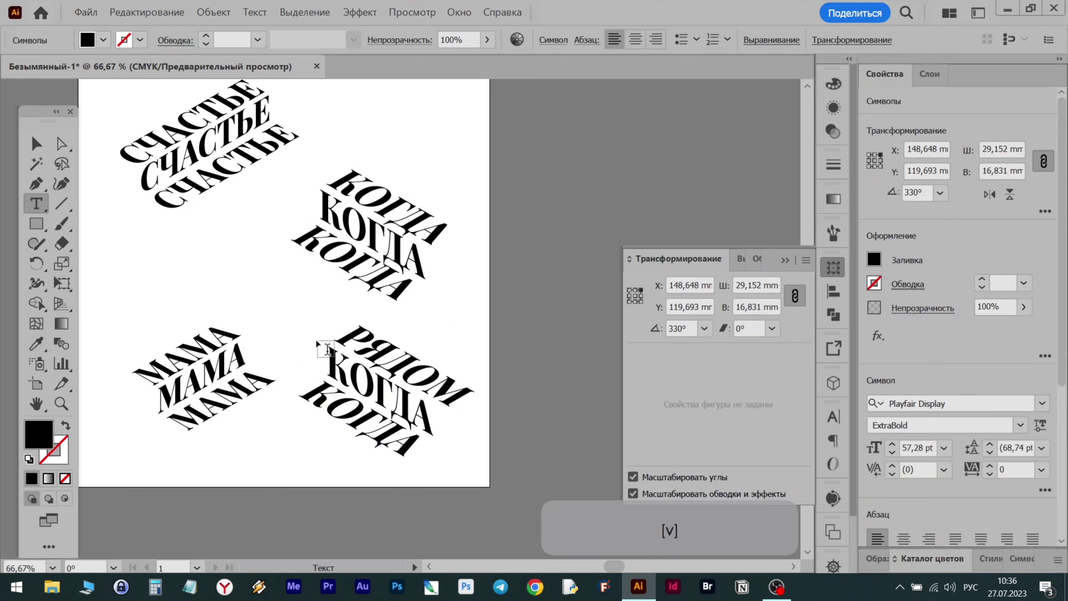
click(398, 404)
key(ctrl+a)
text(РЯ)
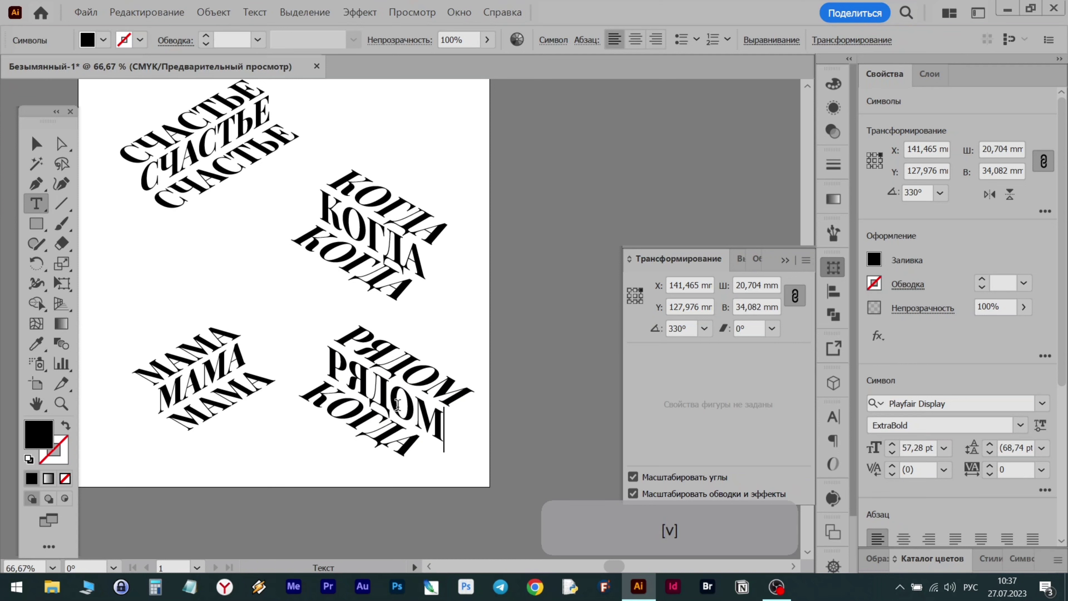
click(342, 414)
key(ctrl+a)
text(РЯДО)
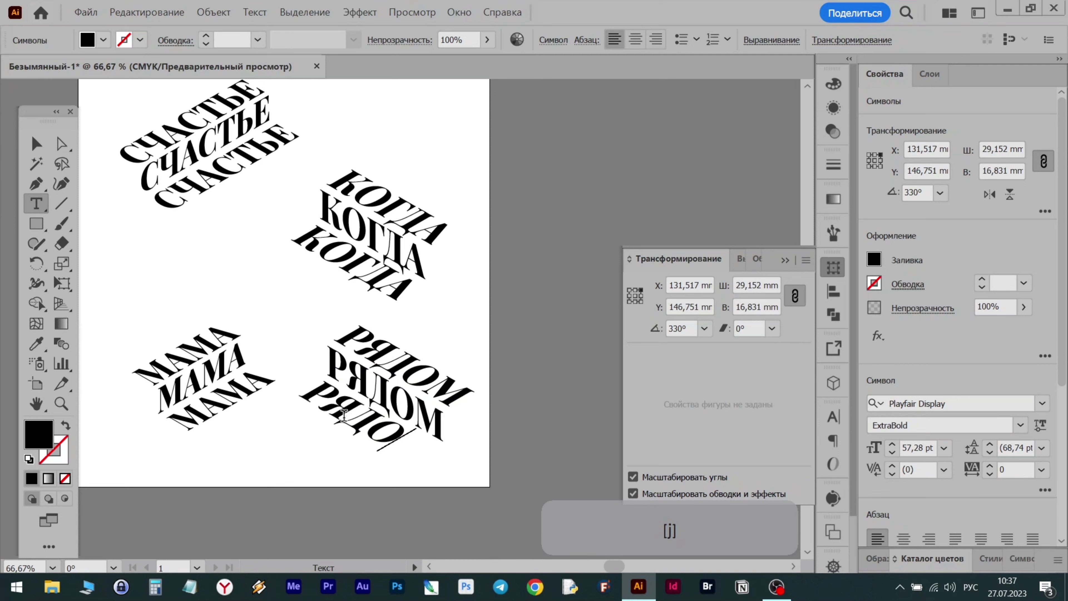
key(Escape)
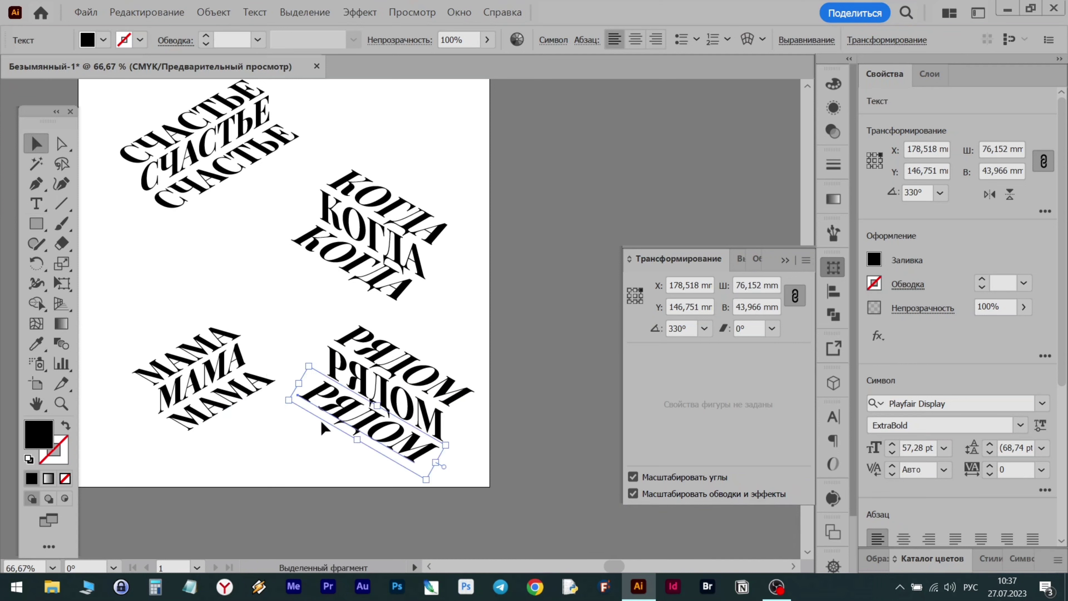
Fill the middle word of all four stacks with medium gray, one swatch darker than K=40
click(247, 122)
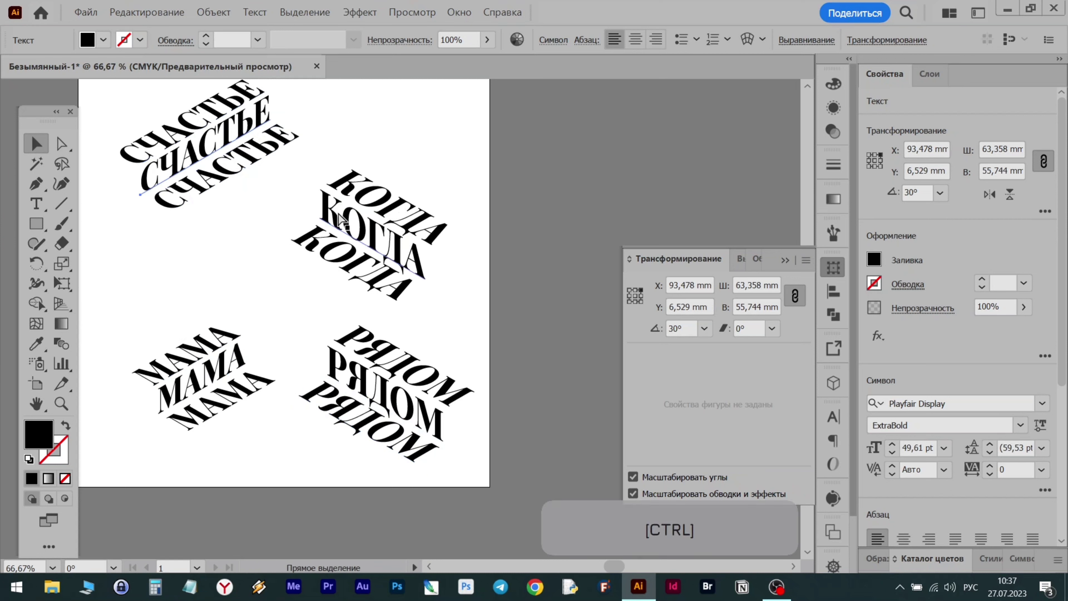
shift+click(347, 225)
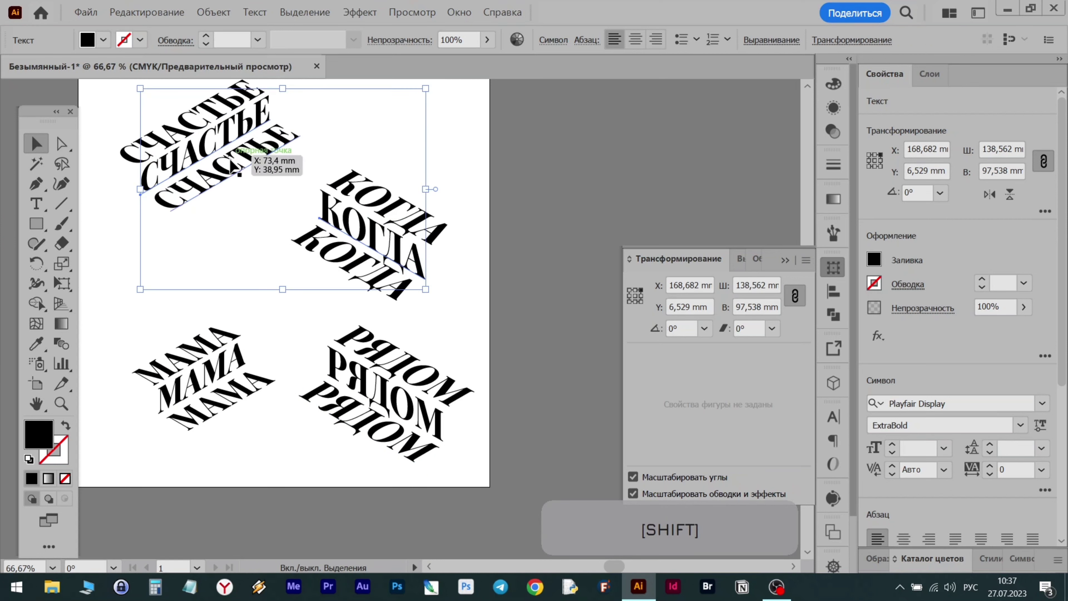
shift+click(197, 379)
shift+click(376, 401)
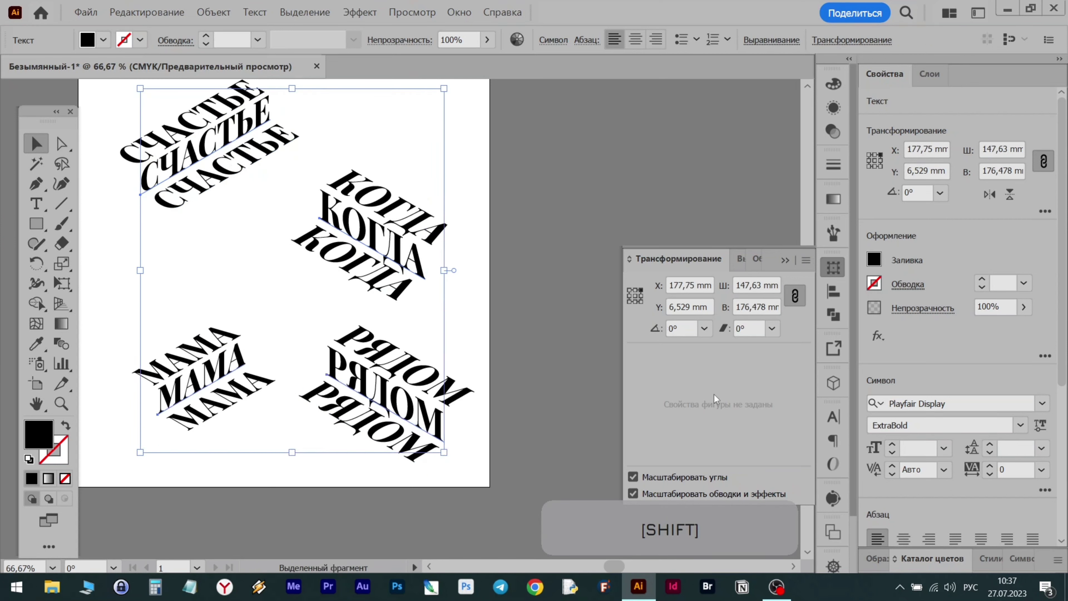
click(876, 259)
click(774, 368)
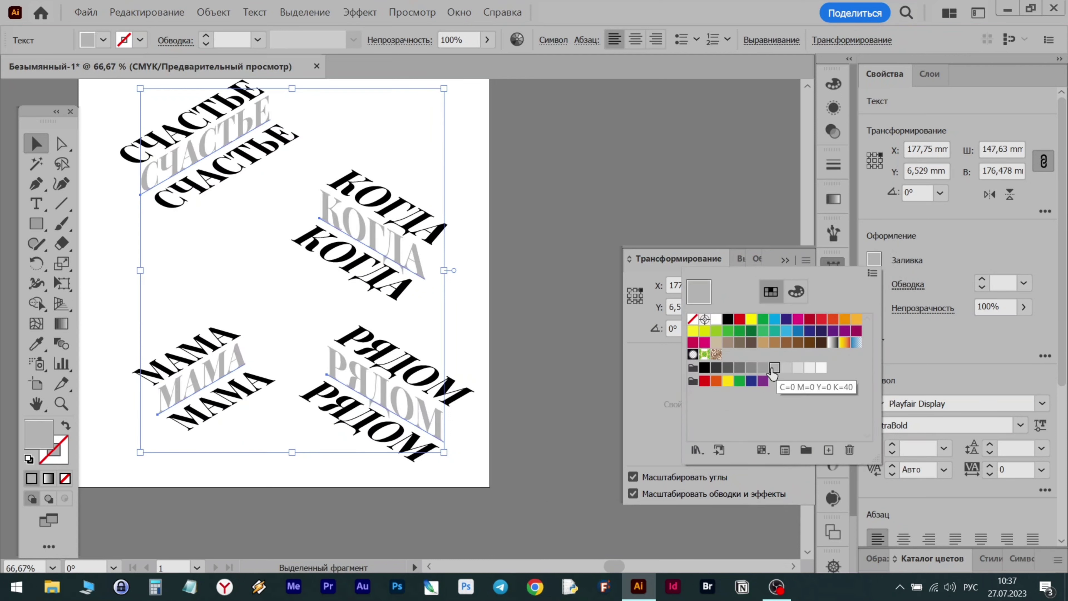
click(763, 369)
click(931, 364)
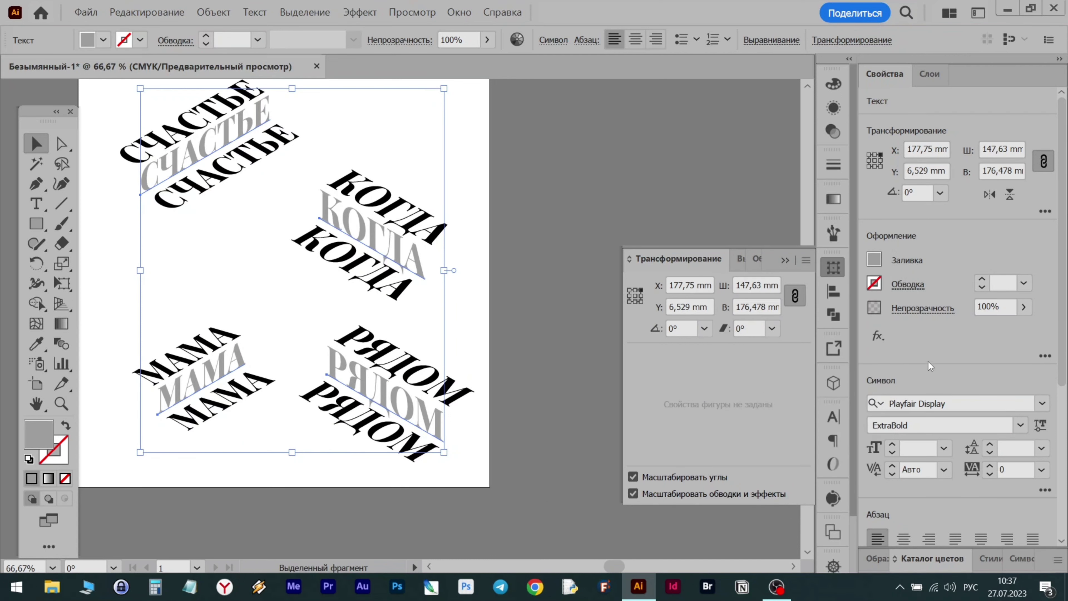
Fill the bottom word of all four stacks with the light gray C=0 M=0 Y=0 K=20 swatch
click(235, 164)
shift+click(345, 270)
shift+click(235, 403)
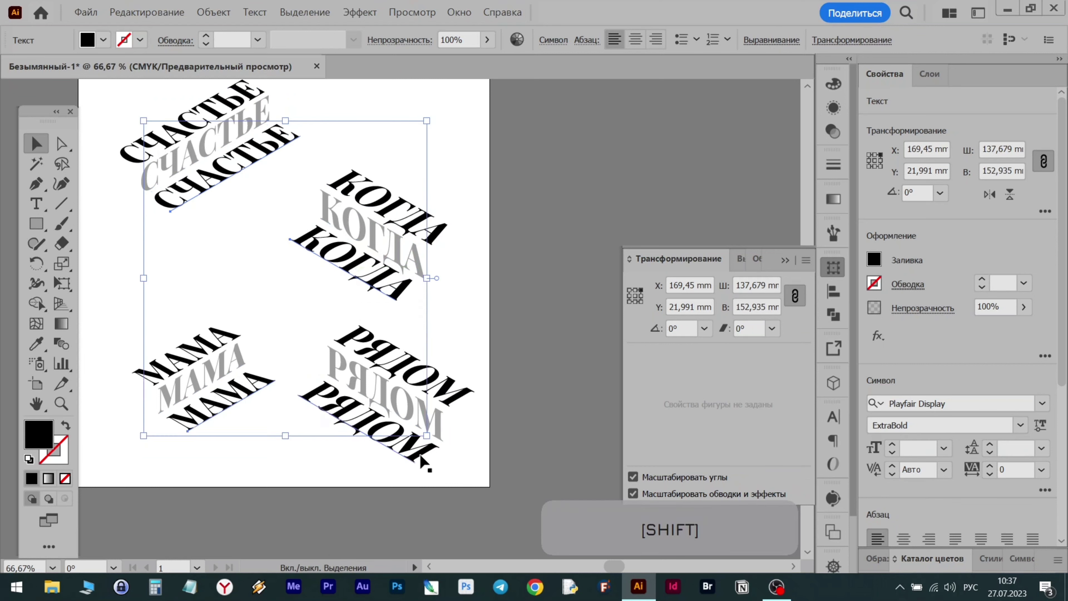
shift+click(379, 425)
click(874, 259)
click(798, 367)
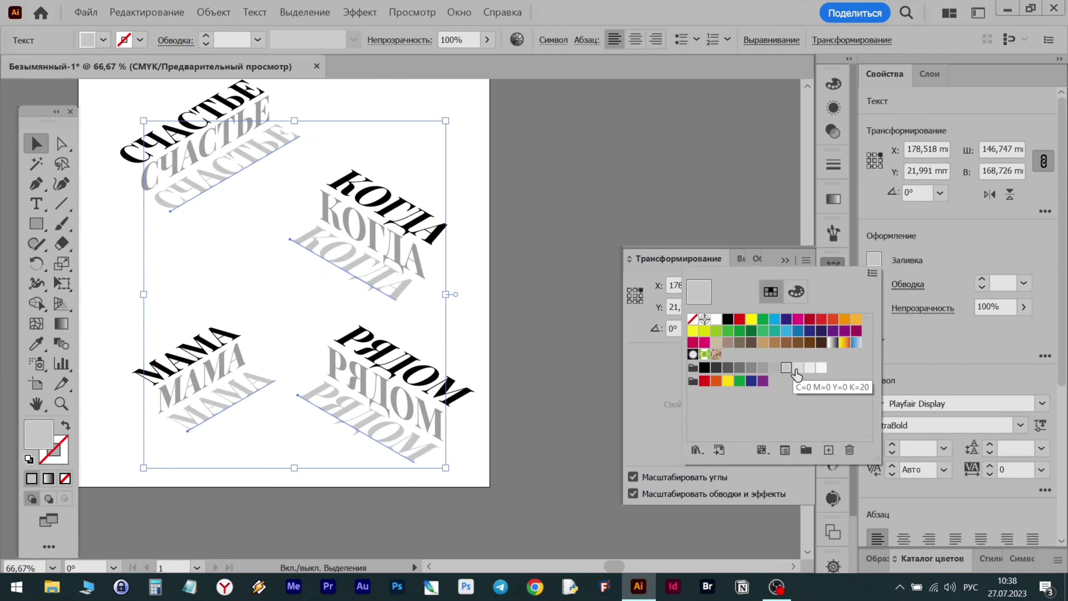
click(687, 196)
Group the three words of each stack, giving "СЧАСТЬЕ", "КОГДА", "МАМА" and "РЯДОМ" a separate group each
click(156, 103)
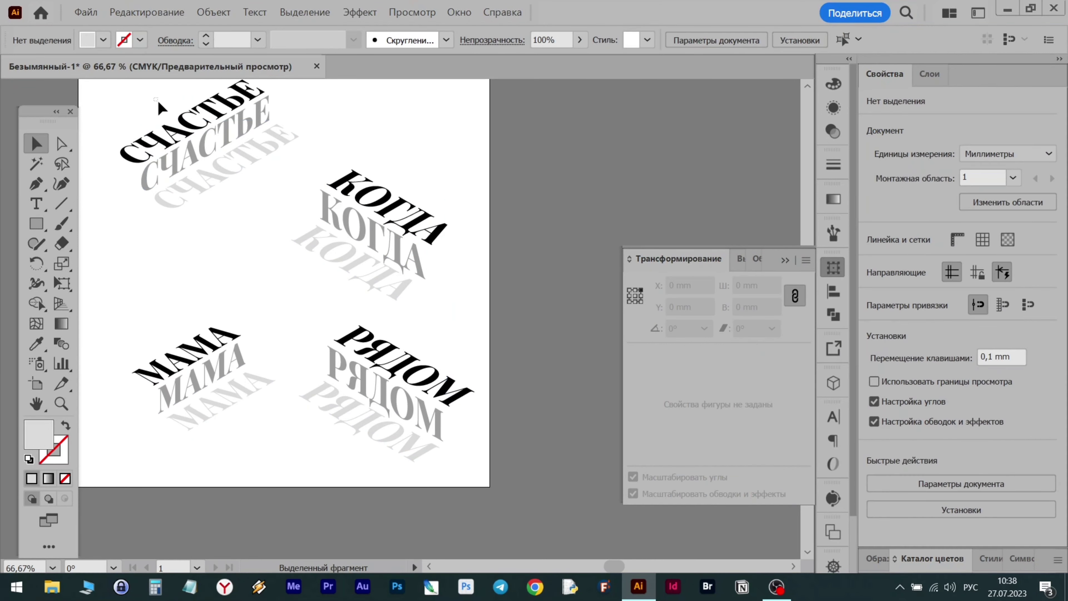
click(211, 199)
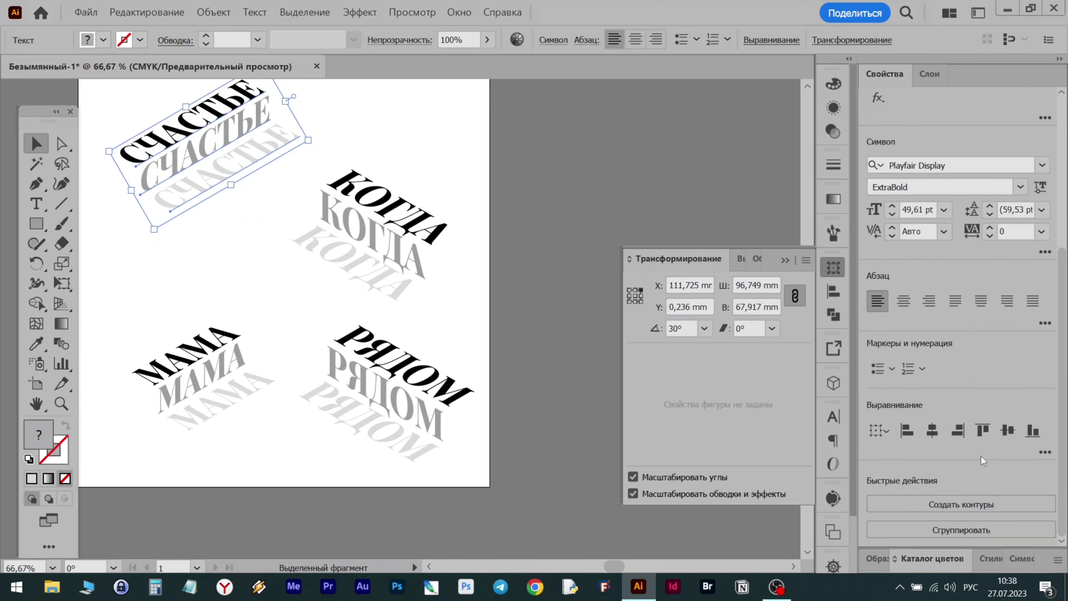
click(960, 528)
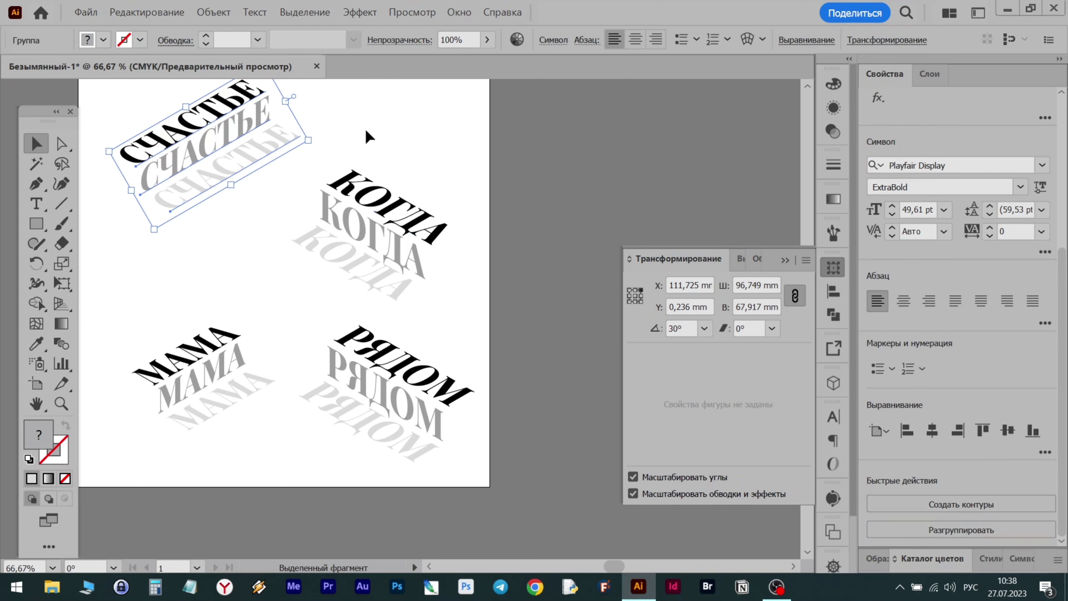
click(341, 271)
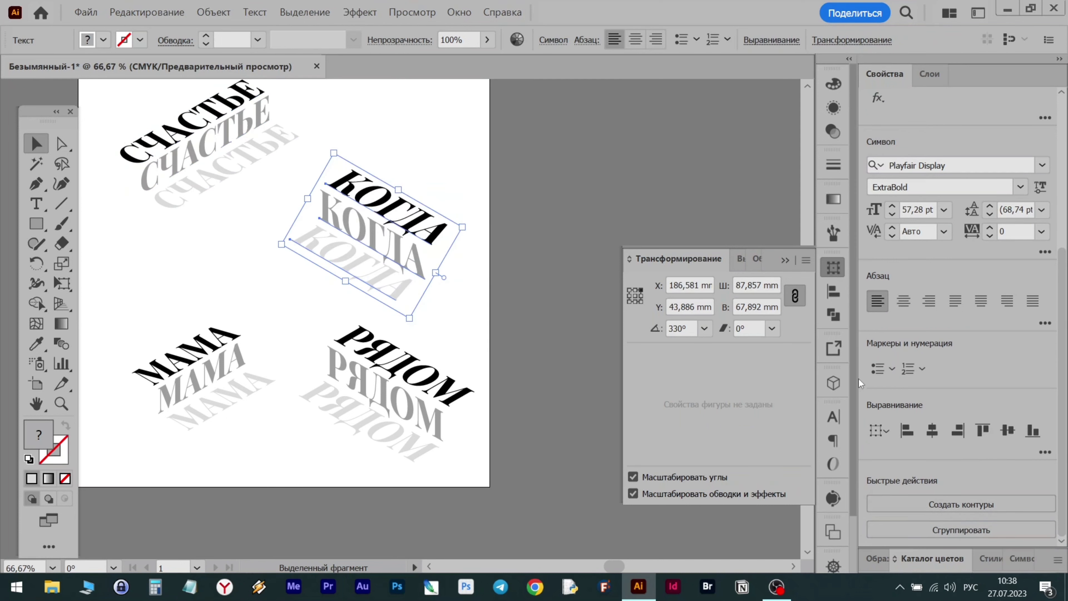
click(975, 530)
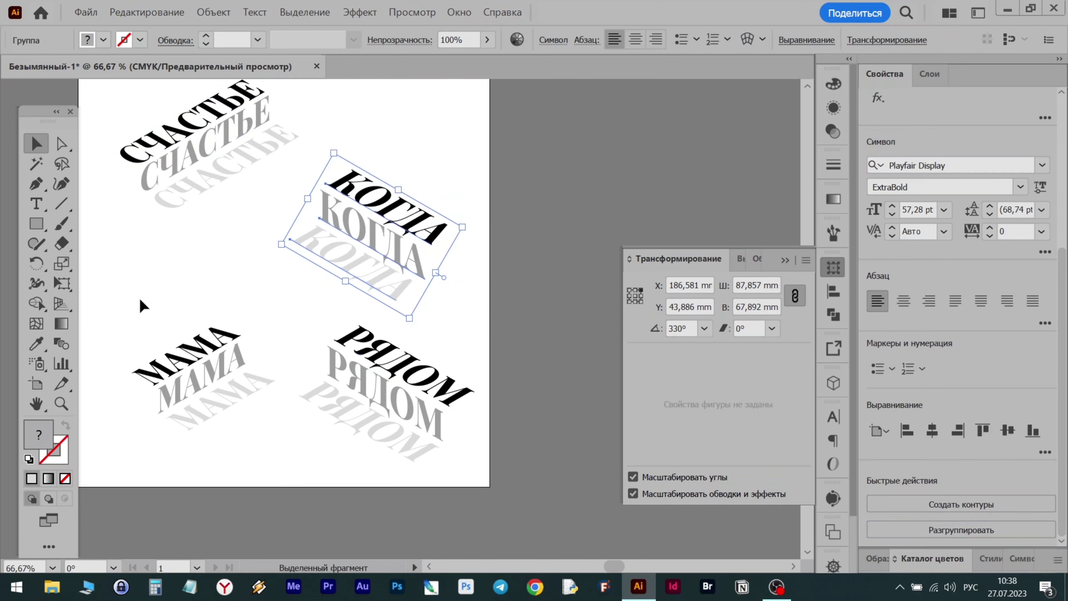
click(215, 415)
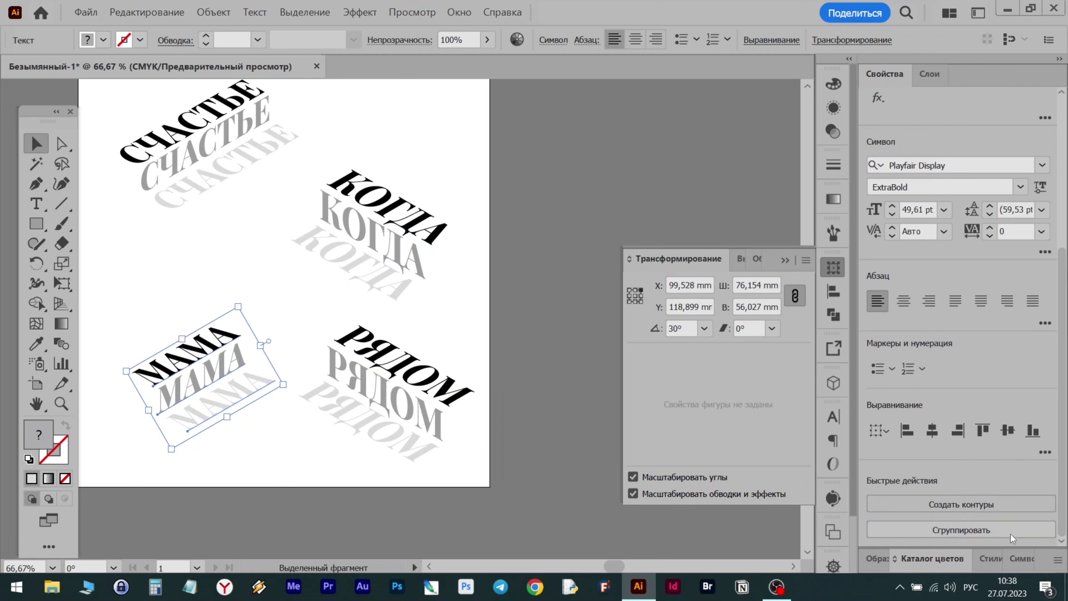
click(993, 531)
click(448, 376)
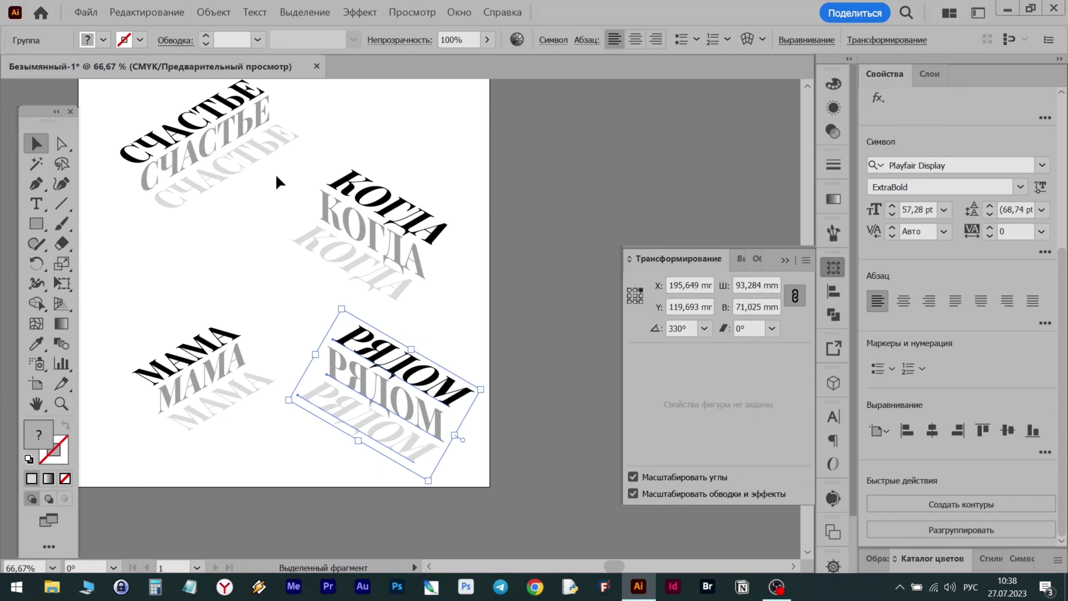
Move the four word groups close together, "СЧАСТЬЕ" and "КОГДА" side by side above "МАМА" and "РЯДОМ"
scroll(275, 174, up, 1)
drag(202, 159, 195, 250)
drag(385, 254, 373, 229)
drag(184, 409, 197, 379)
drag(423, 425, 397, 363)
click(487, 286)
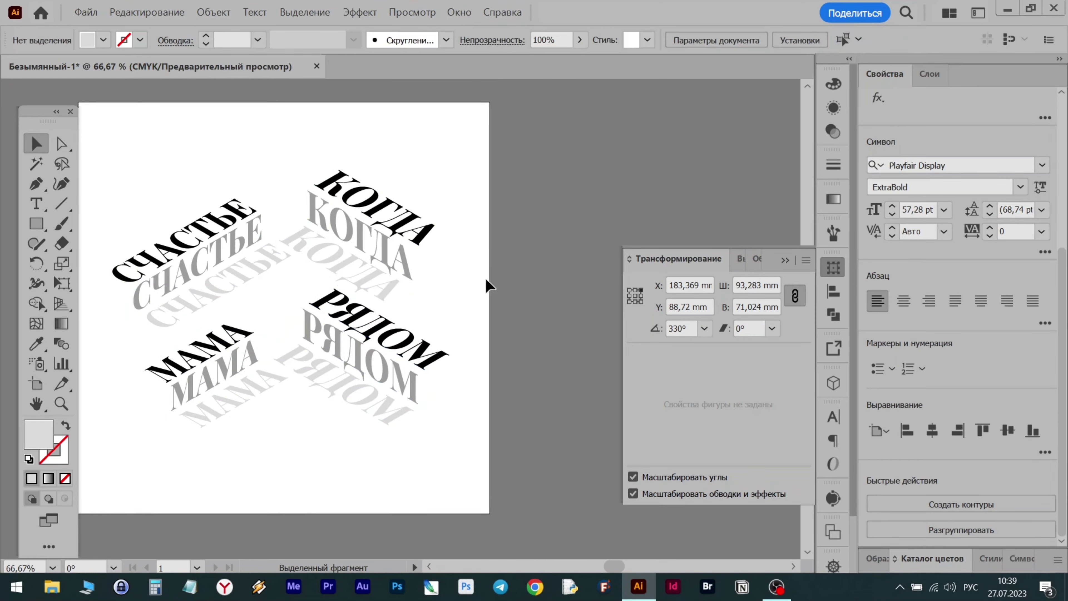
Scale all four groups down together to about 134 × 100 mm and place them in the middle of the artboard
key(ctrl+a)
drag(222, 308, 202, 275)
drag(416, 383, 342, 328)
drag(265, 261, 320, 326)
click(437, 332)
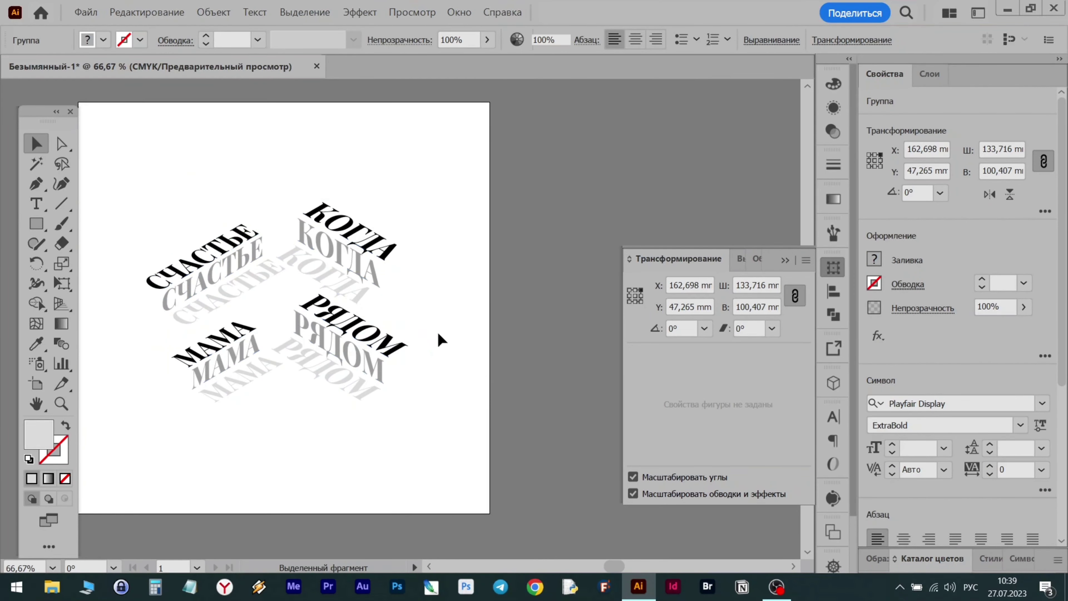
Stagger the two rows, shifting "СЧАСТЬЕ" and "КОГДА" left and "МАМА" and "РЯДОМ" right, with "КОГДА" raised above the others
drag(438, 337, 236, 372)
drag(230, 365, 311, 365)
drag(210, 198, 309, 261)
drag(320, 257, 255, 258)
drag(449, 427, 316, 363)
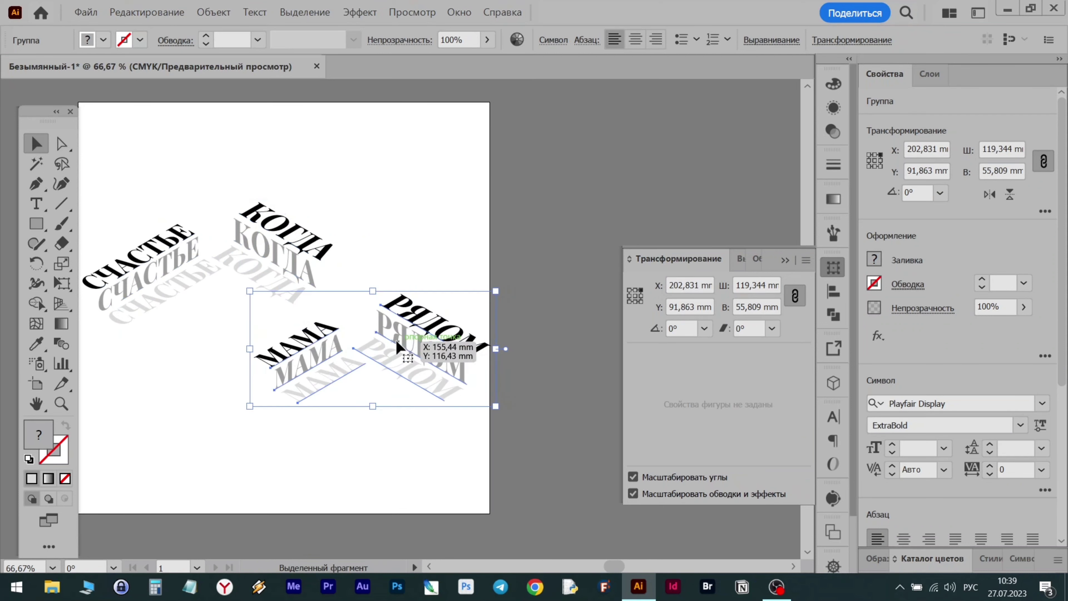
drag(395, 339, 341, 323)
click(450, 370)
scroll(450, 370, left, 2)
drag(453, 375, 478, 381)
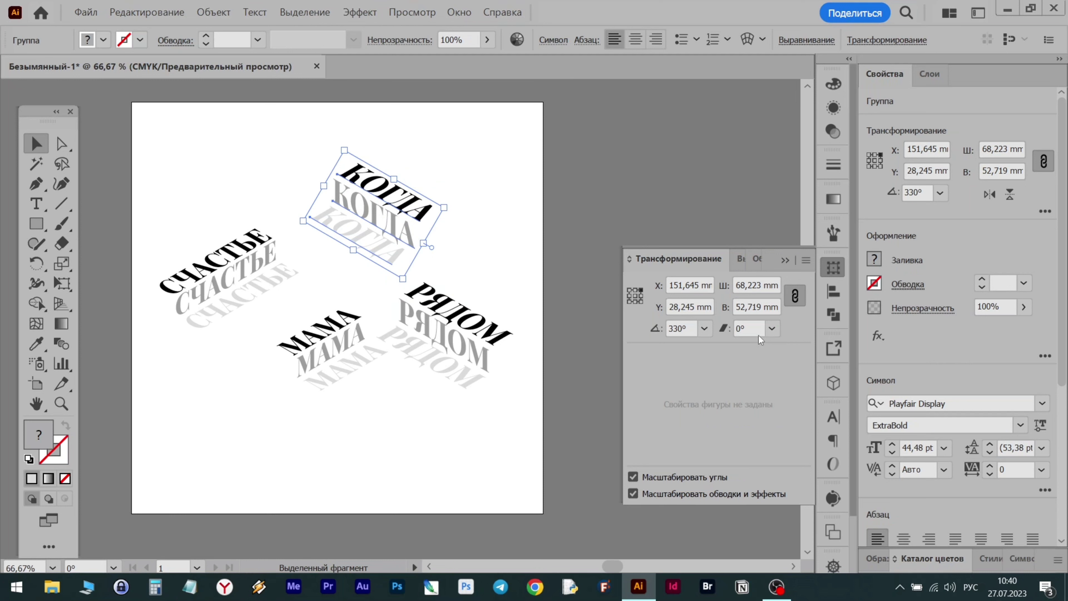
Rotate the "КОГДА" group to 30° and line it up diagonally between the "СЧАСТЬЕ" and "МАМА" groups
click(708, 329)
click(729, 372)
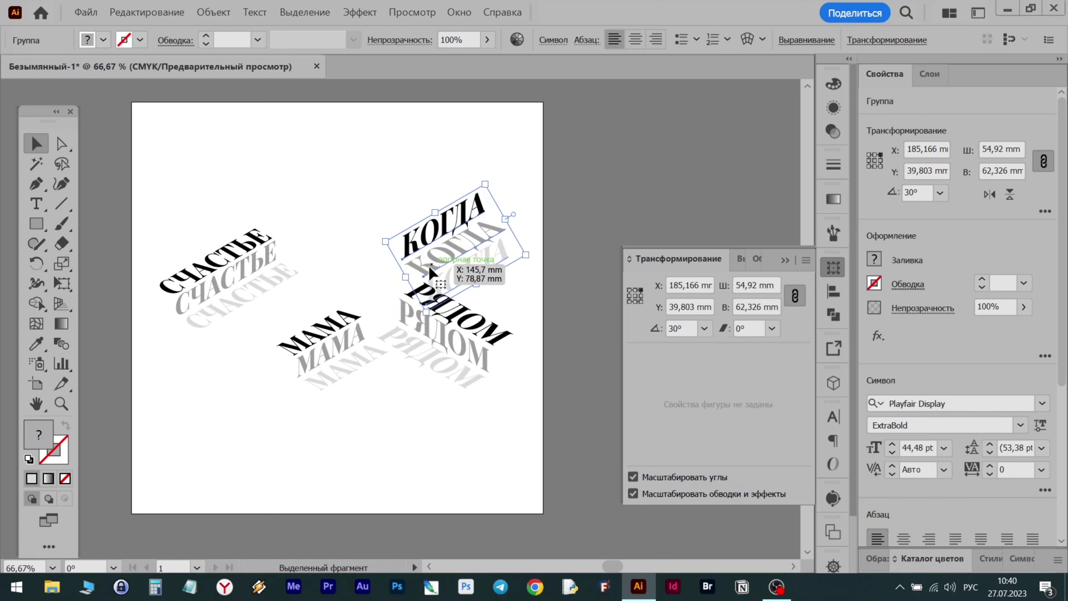
drag(428, 264, 286, 266)
drag(331, 355, 322, 340)
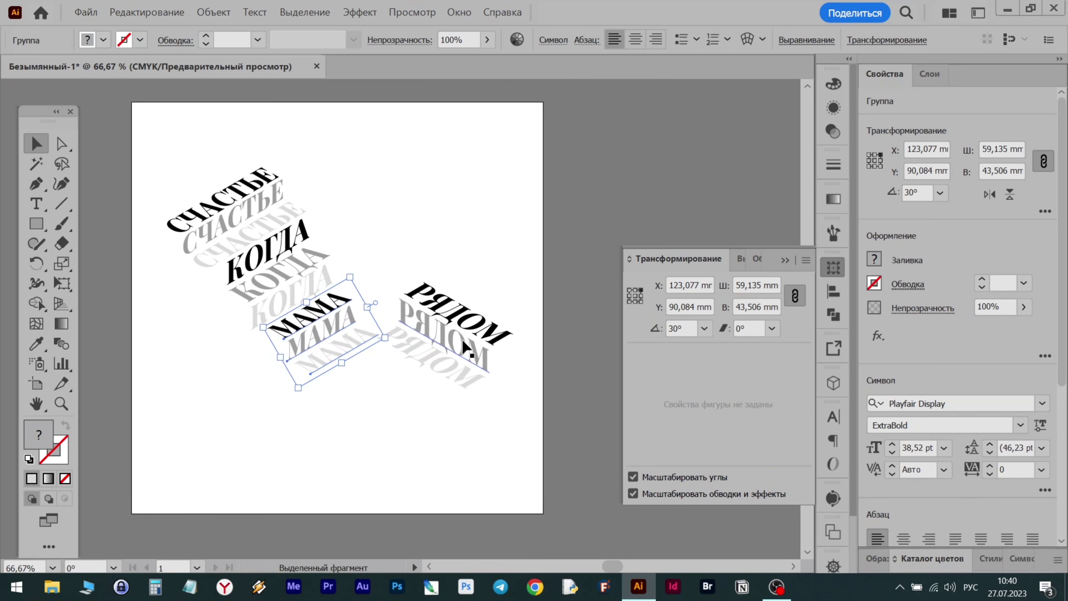
Rotate the "РЯДОМ" group to 30° and place it below "МАМА" at the end of the diagonal column
drag(463, 347, 353, 364)
click(703, 328)
click(720, 369)
click(273, 370)
Delete the rotated "КОГДА" and "РЯДОМ" groups from the diagonal column
click(286, 273)
key(ctrl)
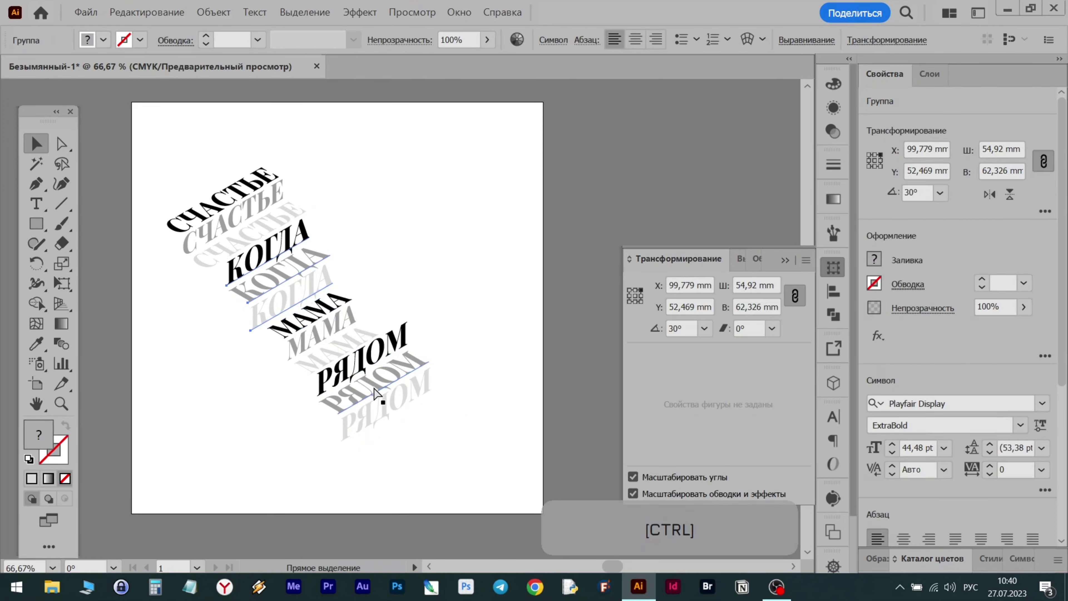
shift+click(376, 392)
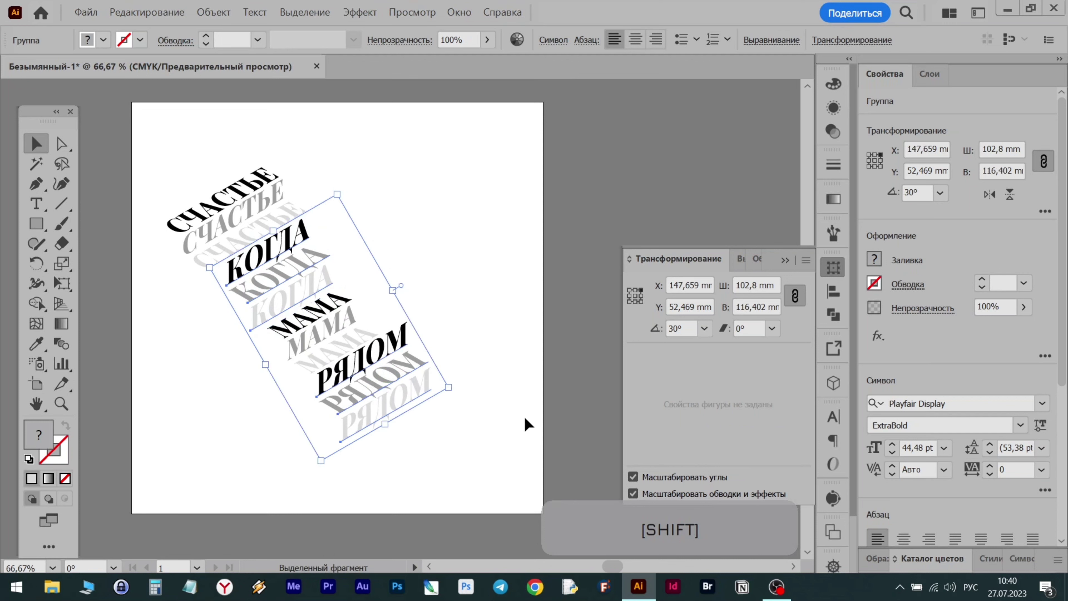
key(Delete)
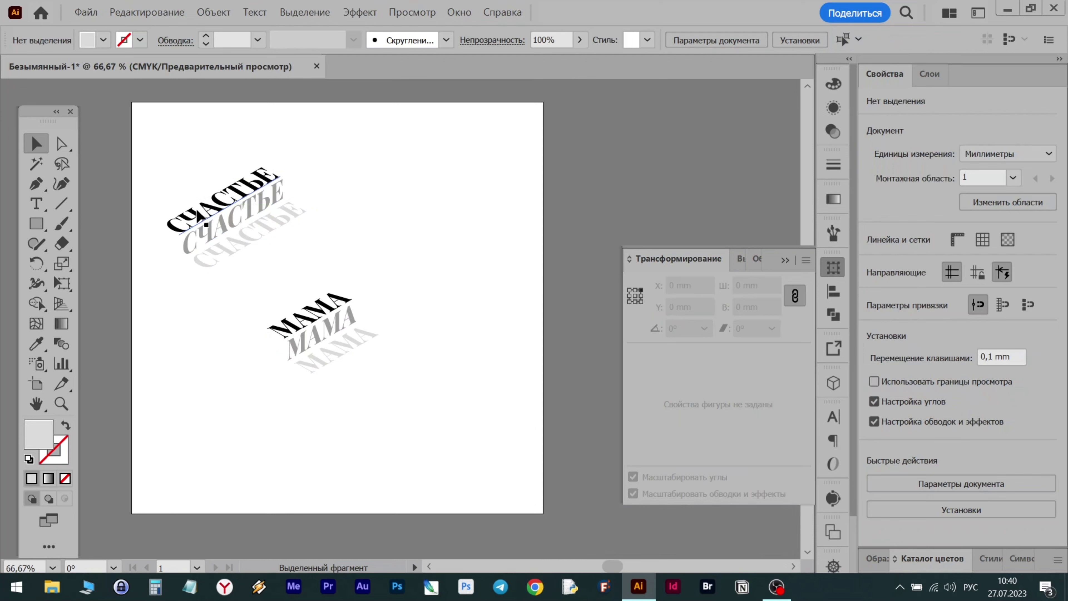
Duplicate the "СЧАСТЬЕ" group into the gap above "МАМА" and the "МАМА" group to the lower end of the diagonal
drag(217, 228, 257, 268)
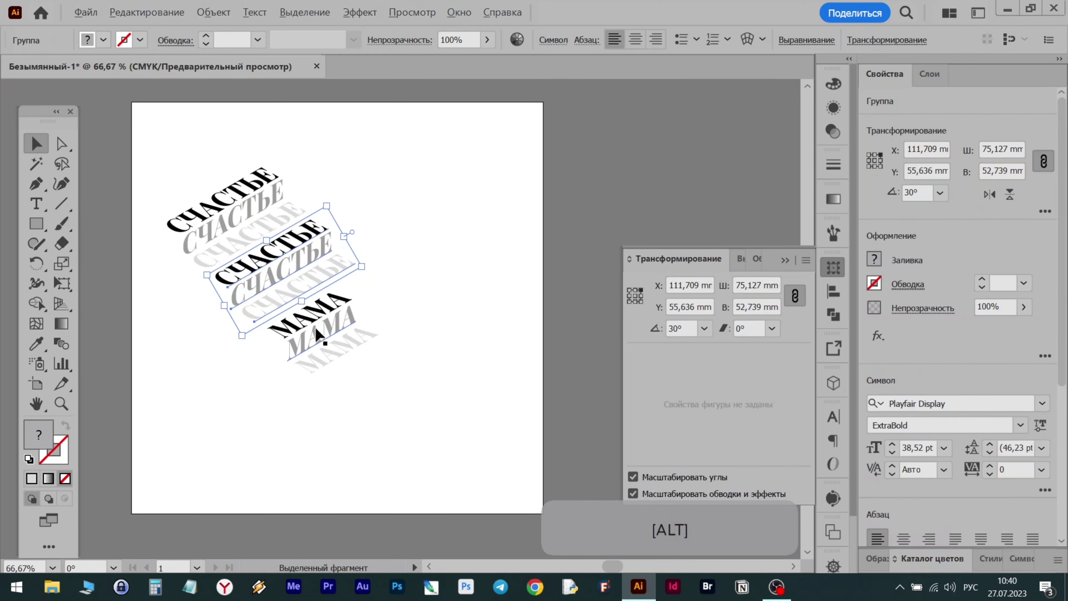
drag(317, 329, 362, 378)
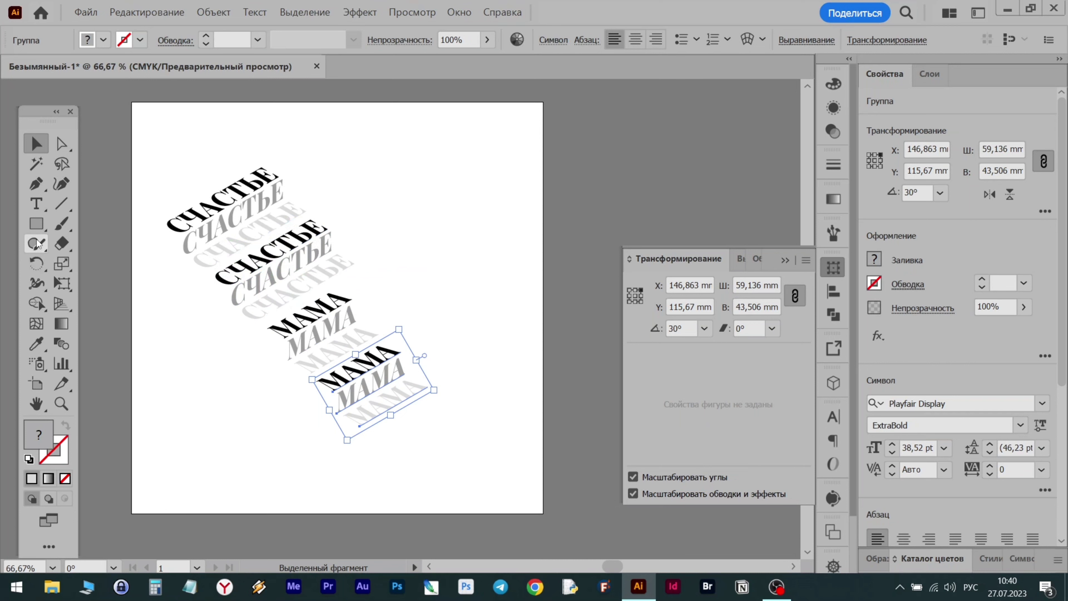
Replace the text of all three tones in the second "СЧАСТЬЕ" stack with "КОГДА"
click(37, 205)
click(229, 273)
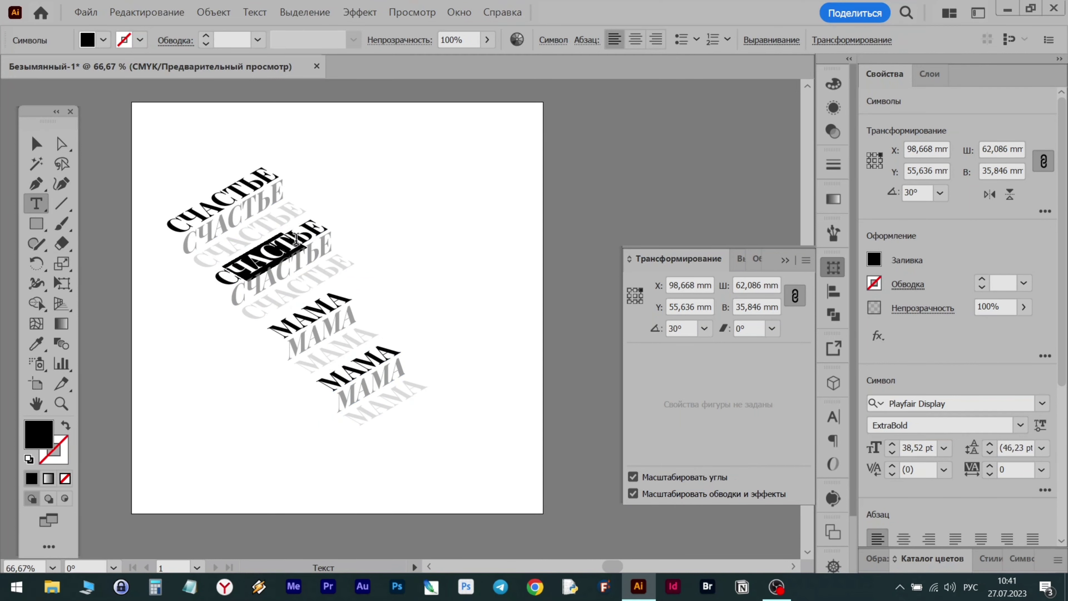
text(КОГДА)
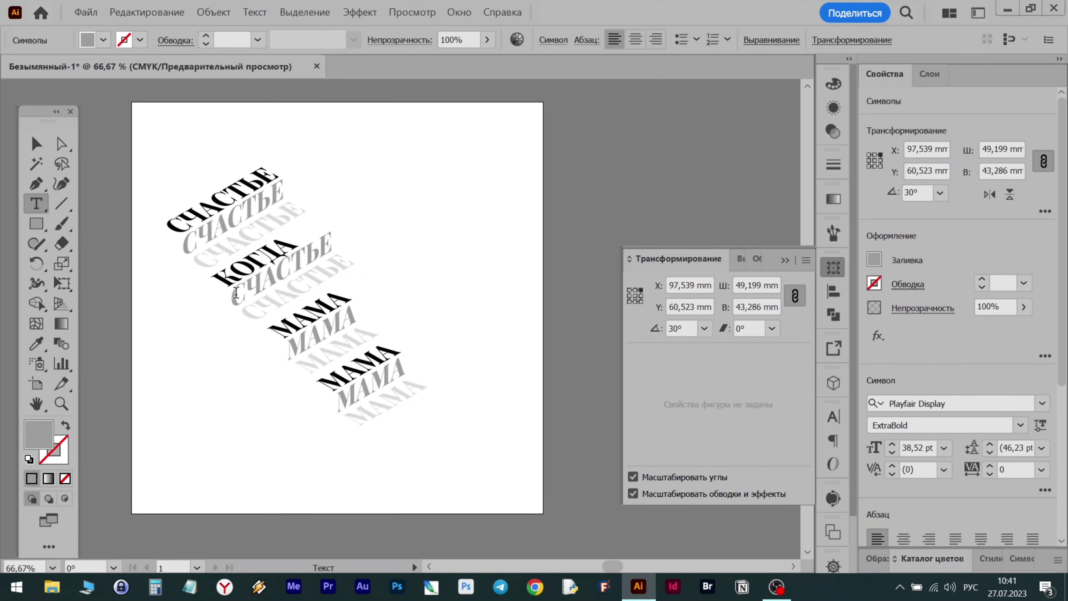
key(ctrl+a)
text(МАМА)
key(BackSpace)
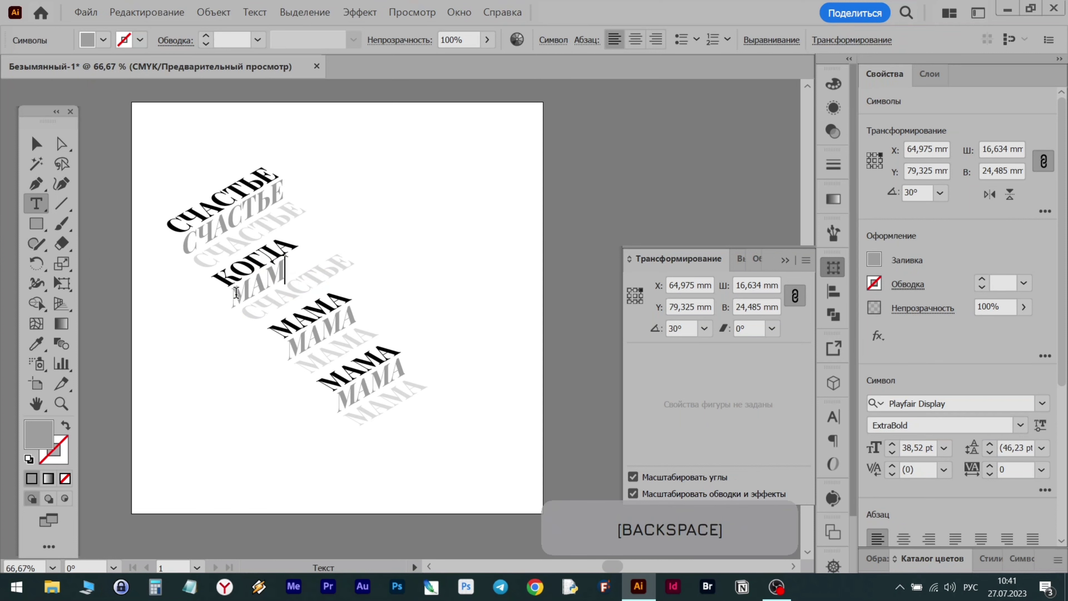
click(265, 308)
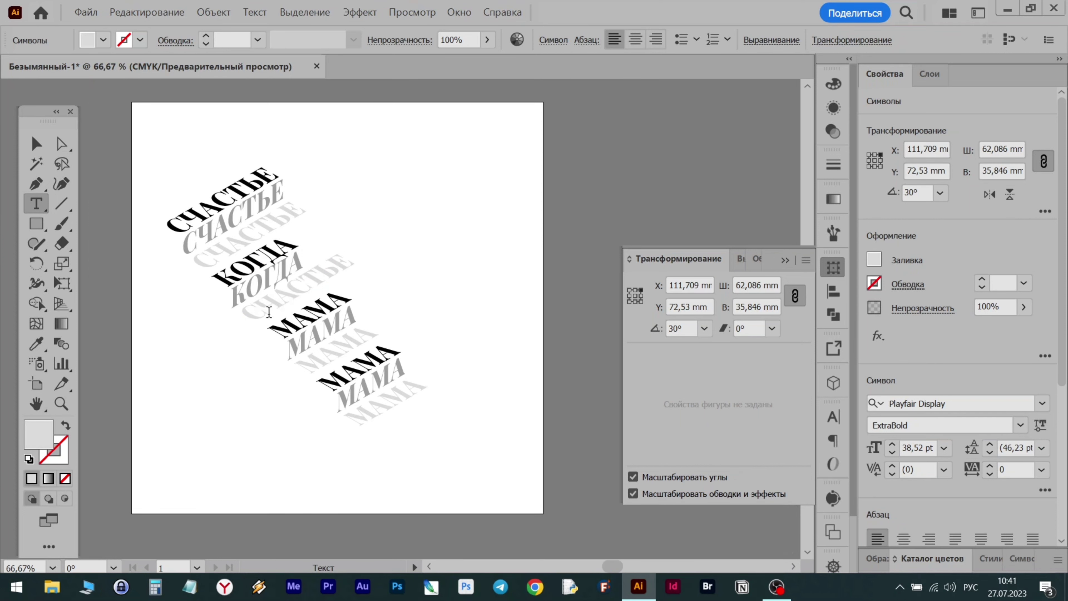
key(ctrl+a)
text(К)
Replace the three words of the lowest "МАМА" stack with "РЯДОМ" and shift the whole column toward the artboard's centre
click(345, 381)
key(ctrl+a)
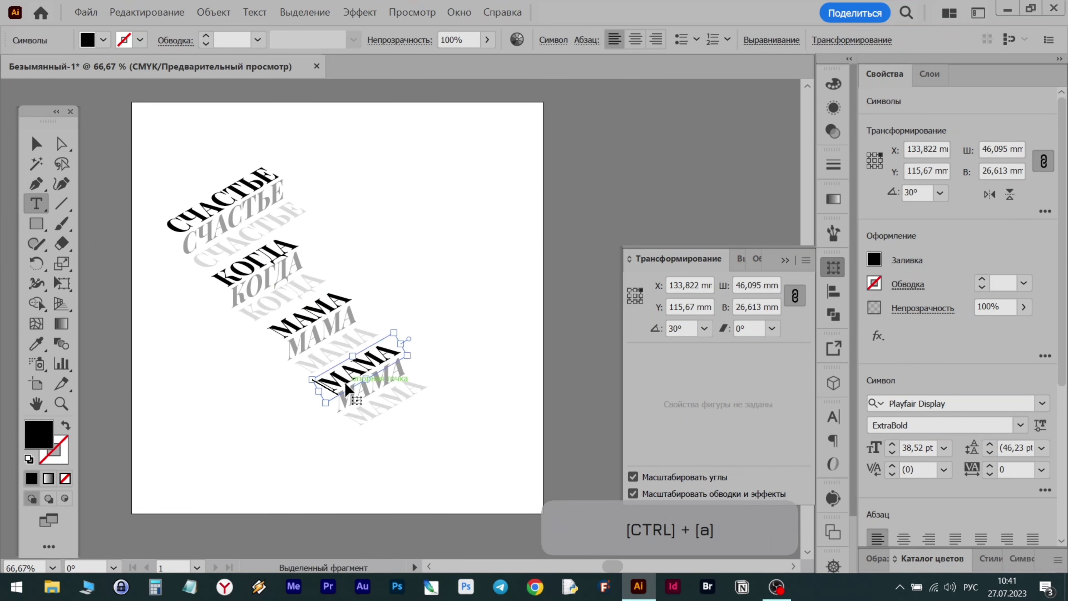
text(РЯДОМ)
click(353, 389)
key(ctrl+a)
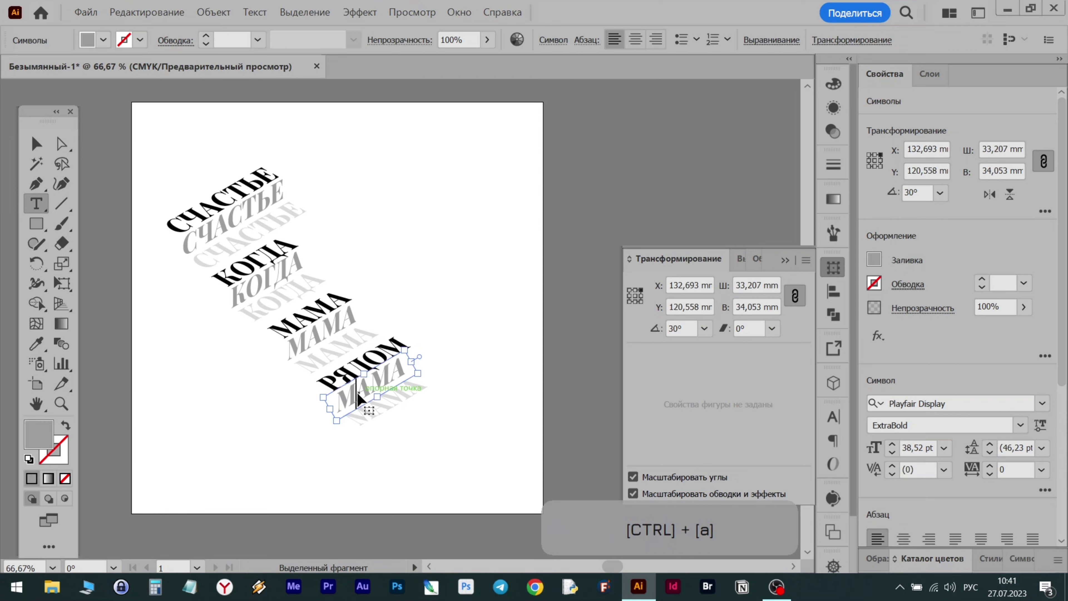
text(РЯДОМ)
click(368, 401)
key(ctrl+a)
text(РЯ)
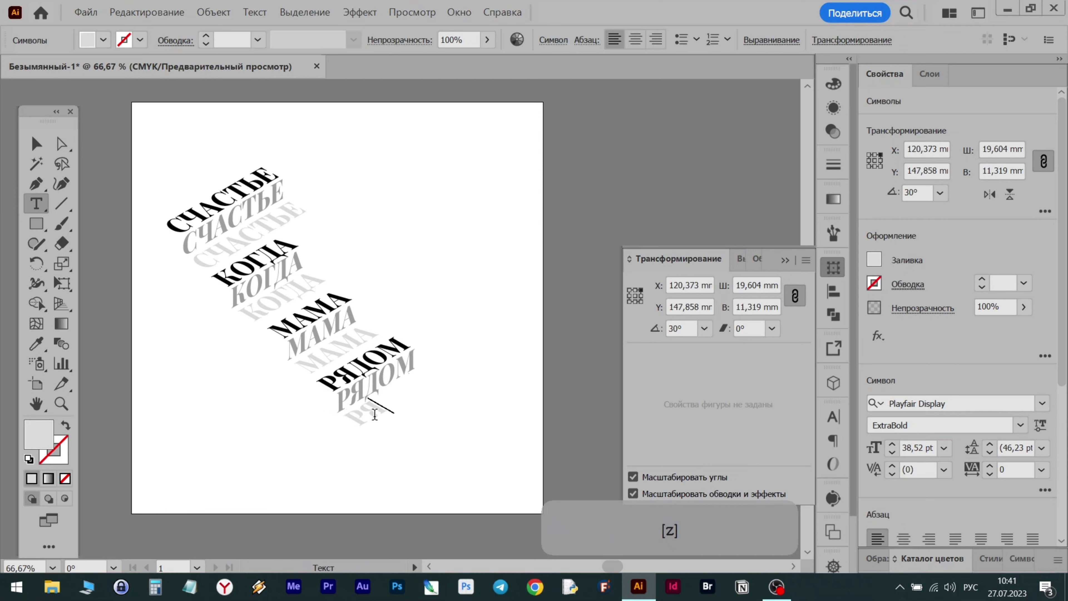
mouse_move(364, 374)
mouse_down()
mouse_move(410, 369)
mouse_move(401, 369)
mouse_up()
Draw a straight line about 224 mm long, rotated to 330°, and place it along the start of the black "СЧАСТЬЕ"
click(61, 203)
mouse_move(203, 445)
mouse_down()
mouse_move(561, 445)
mouse_move(100, 445)
mouse_up()
click(875, 286)
click(985, 284)
click(707, 330)
click(724, 365)
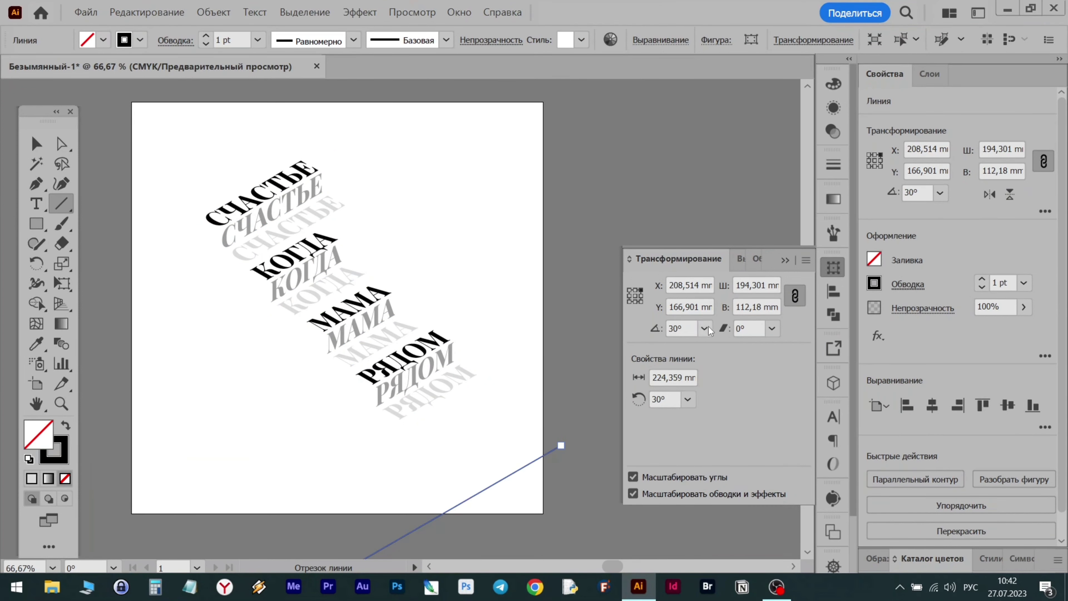
click(705, 328)
click(727, 548)
click(36, 143)
drag(207, 243, 189, 211)
Move the "КОГДА" and "МАМА" groups up so their black words start on the diagonal line and overlap the pale word above
scroll(194, 212, up, 4)
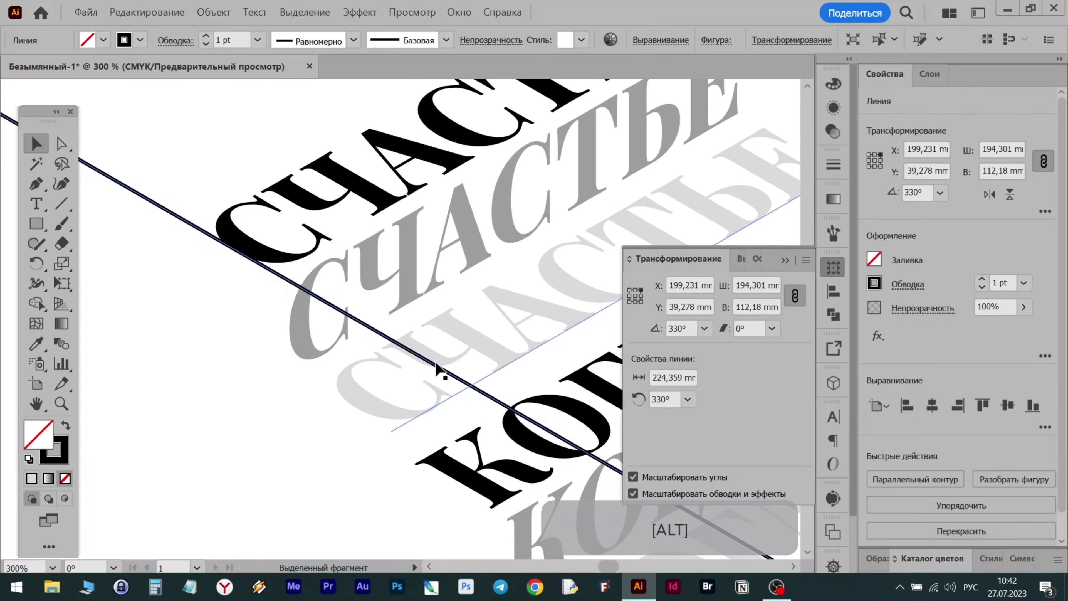
scroll(441, 369, down, 2)
scroll(441, 370, right, 6)
drag(340, 308, 332, 192)
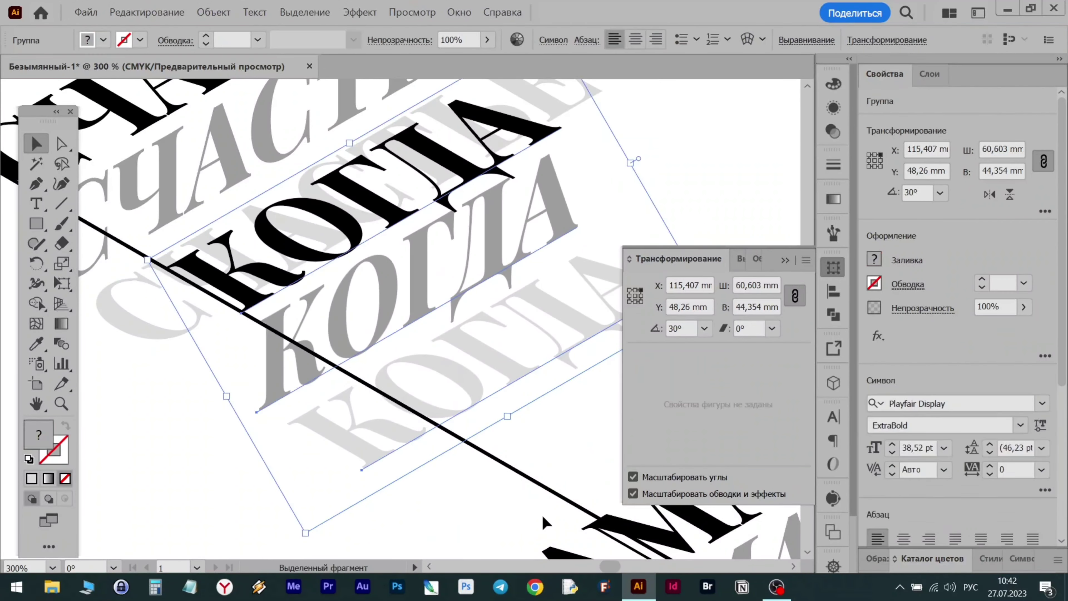
drag(647, 514, 488, 326)
drag(383, 366, 391, 375)
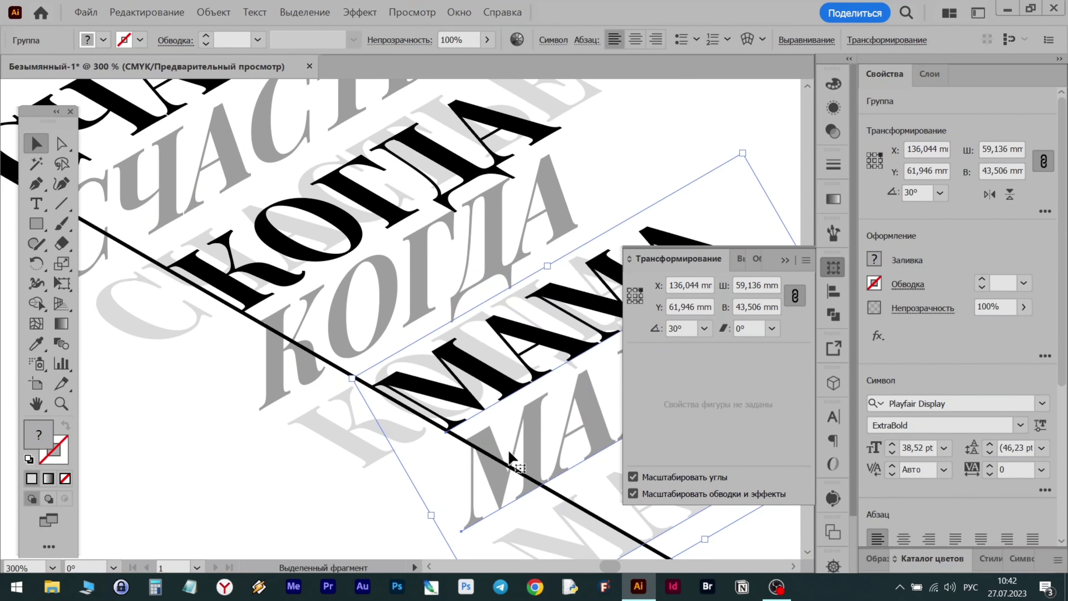
drag(446, 421, 449, 421)
Move the "РЯДОМ" group up so its black word starts on the diagonal line, over the pale "МАМА"
scroll(491, 467, down, 2)
scroll(491, 467, right, 5)
scroll(492, 466, down, 3)
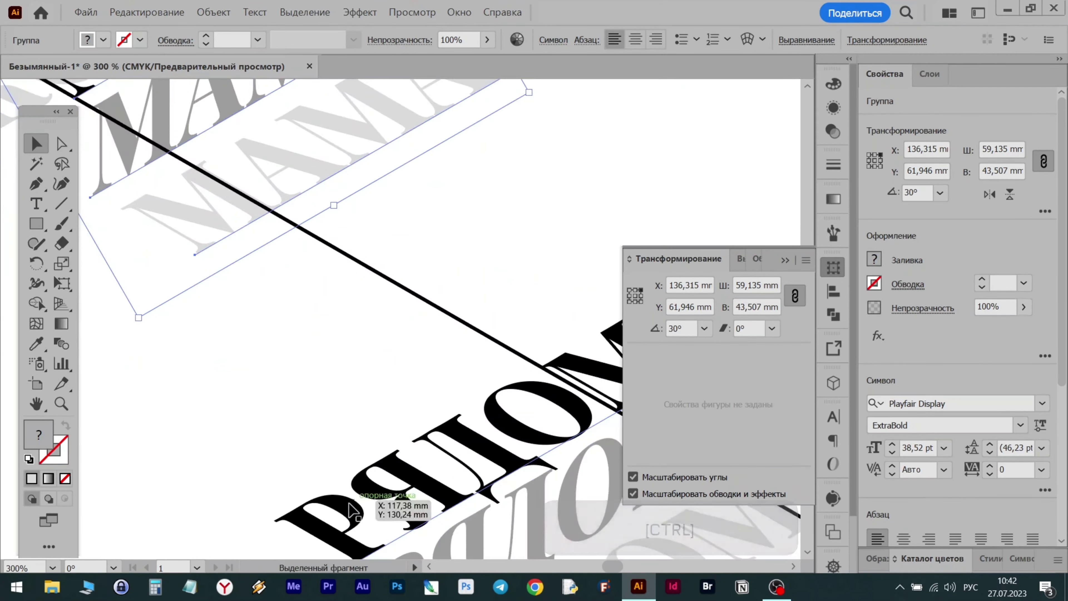
drag(355, 496, 241, 169)
scroll(329, 427, down, 4)
Shorten the diagonal line from both ends to about 178 mm, keeping its 330° angle
click(500, 482)
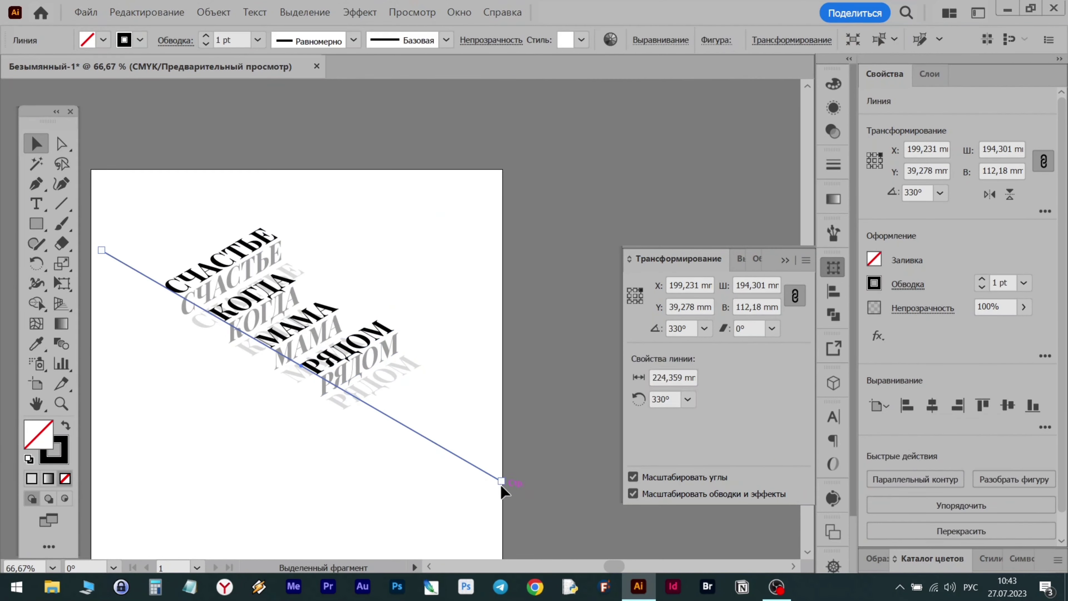
drag(434, 440, 432, 440)
drag(101, 250, 115, 258)
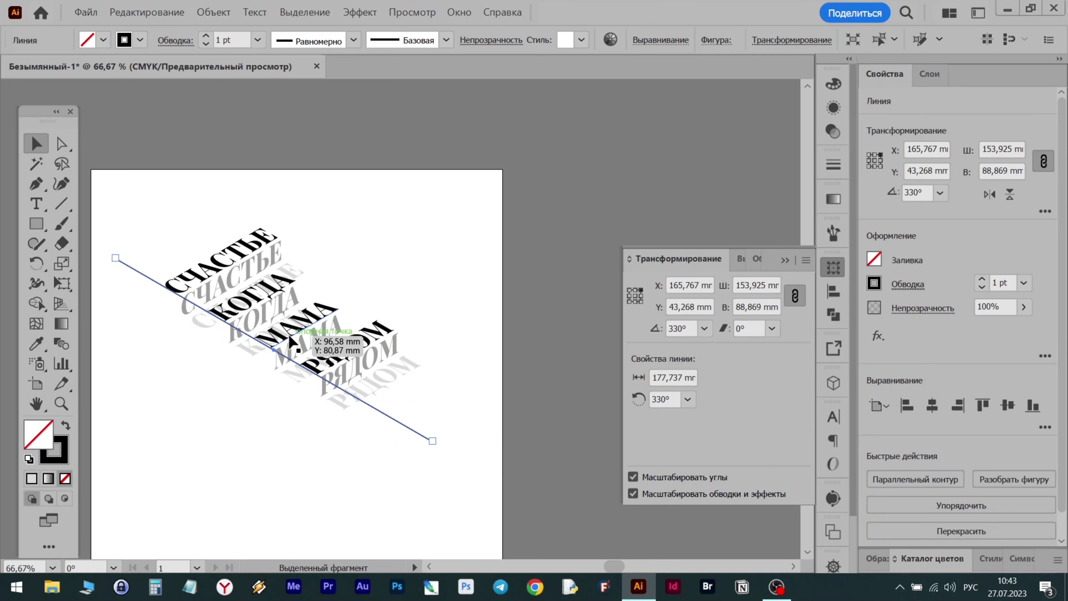
Make the line's stroke dashed with 12 pt dashes and give it a width profile tapering at both ends
click(907, 284)
click(782, 399)
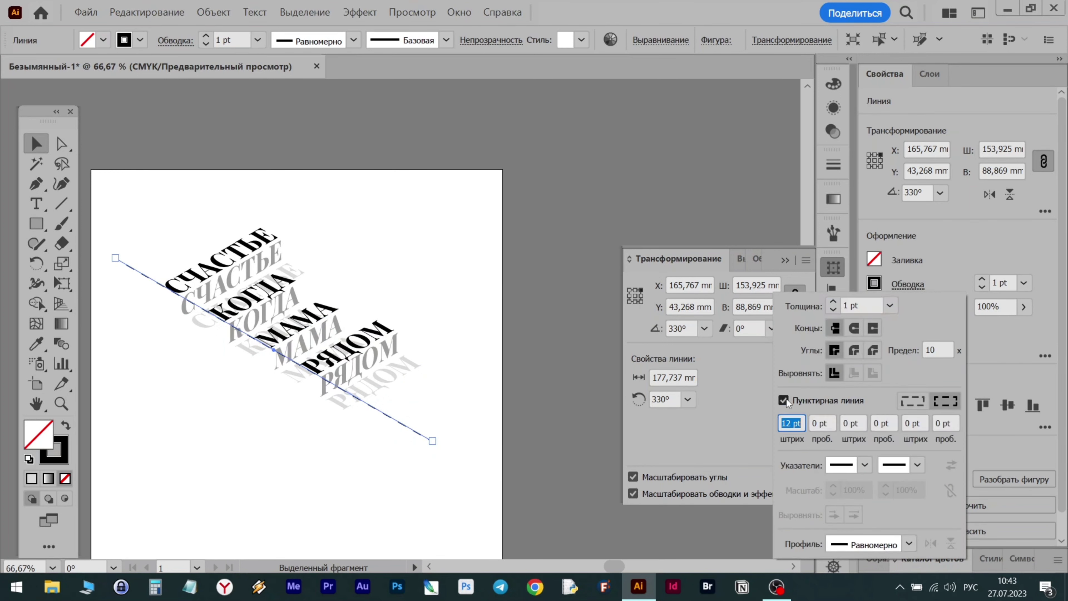
click(908, 543)
click(828, 474)
click(579, 275)
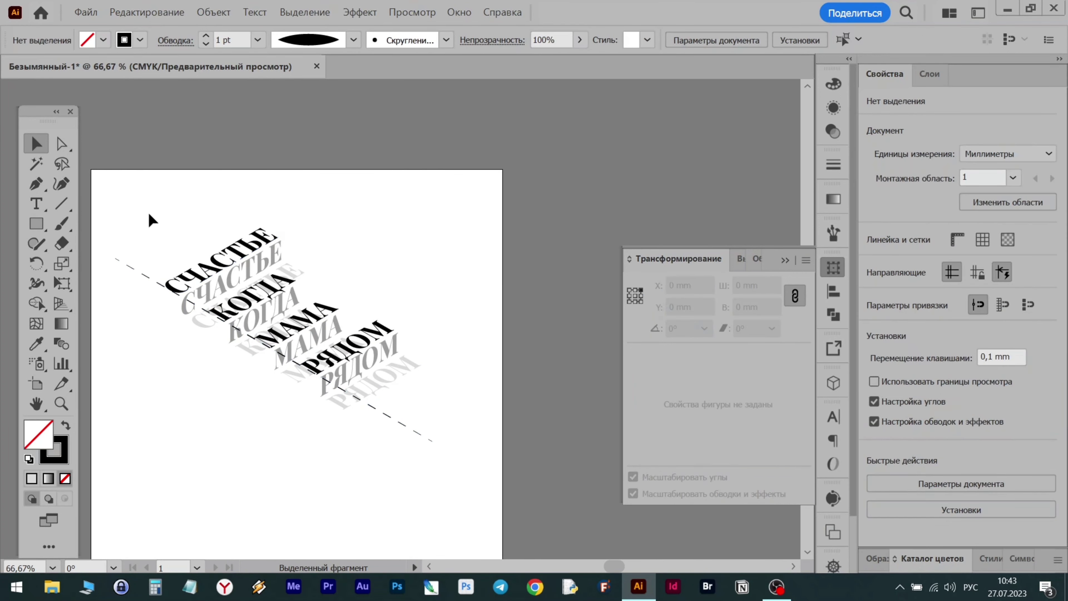
Move the lettering and line together lower on the artboard and set the dashed line's opacity to 53%
drag(151, 219, 415, 474)
mouse_move(332, 361)
mouse_down()
mouse_move(347, 416)
mouse_move(338, 399)
mouse_up()
click(402, 479)
click(397, 458)
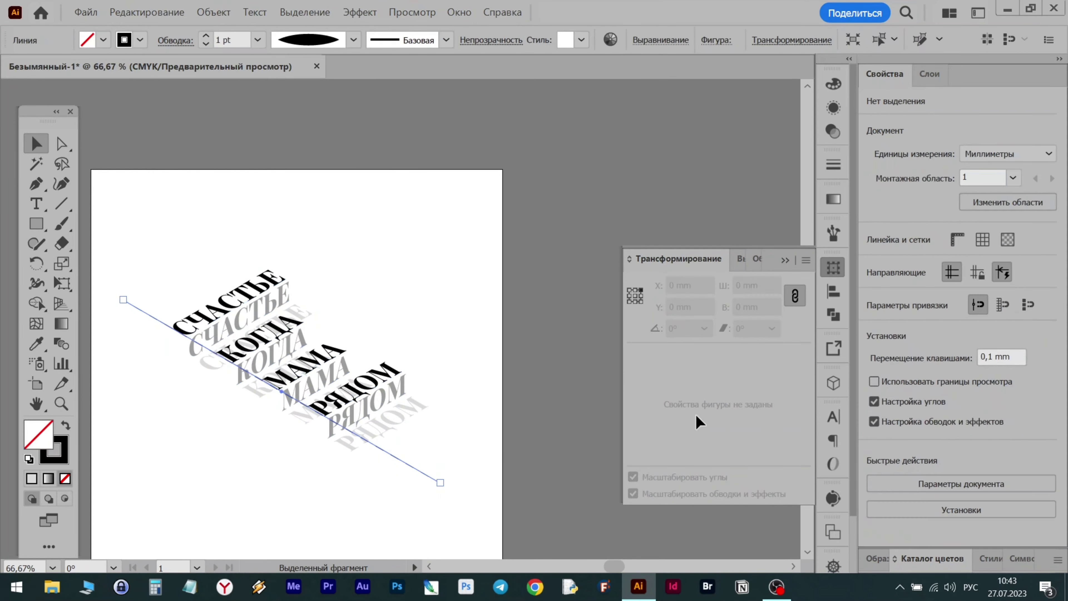
click(1023, 307)
click(1000, 327)
click(652, 213)
Cover the artboard with a 200 × 200 mm white rectangle without a stroke and send it behind the lettering
scroll(650, 210, down, 2)
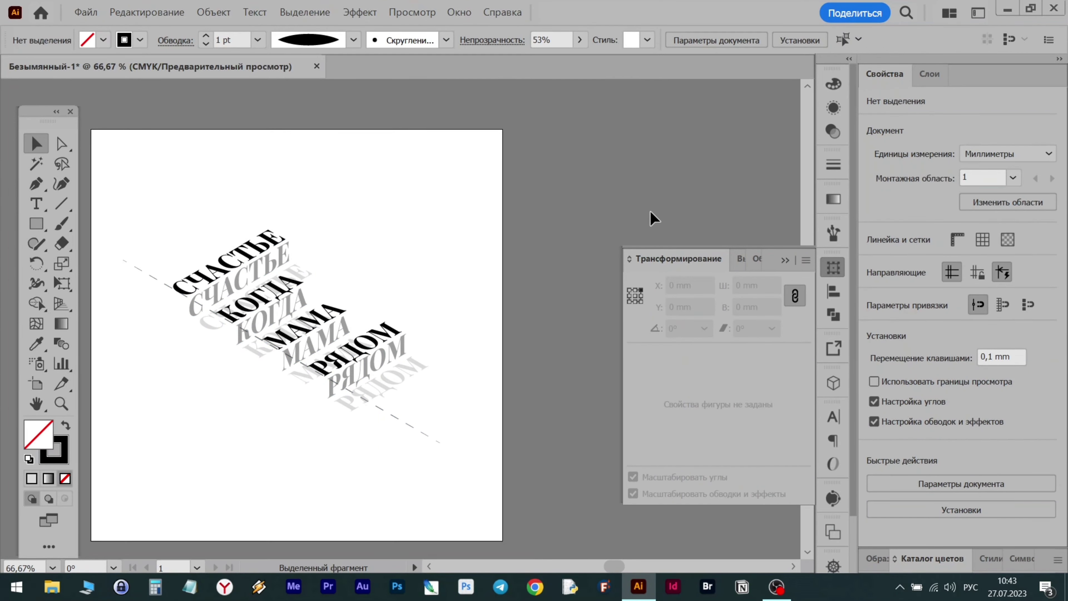
key(ctrl+0)
click(783, 262)
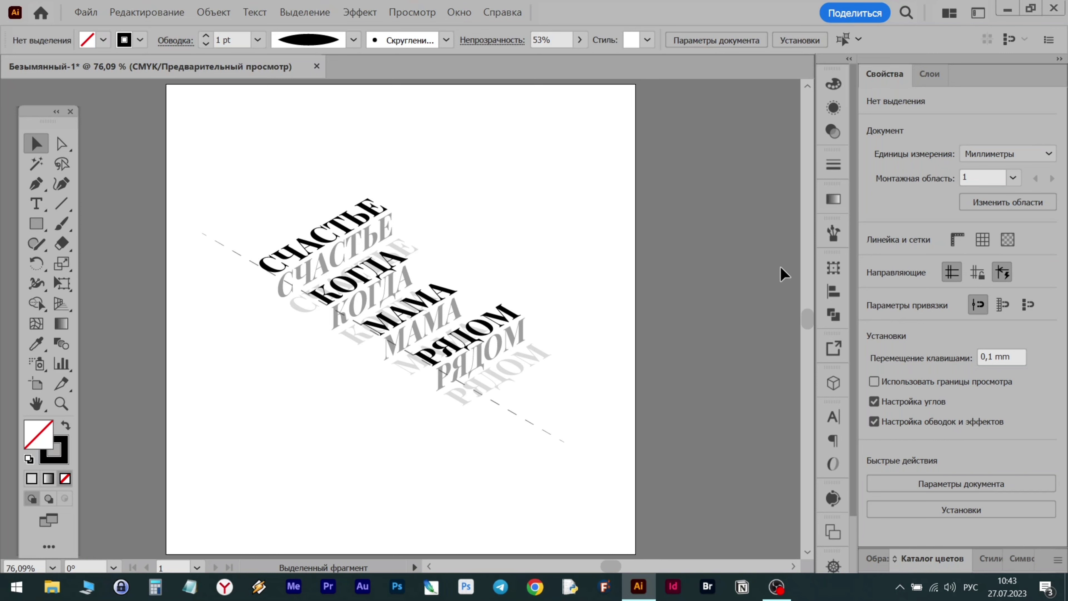
click(45, 226)
drag(166, 84, 634, 554)
click(68, 429)
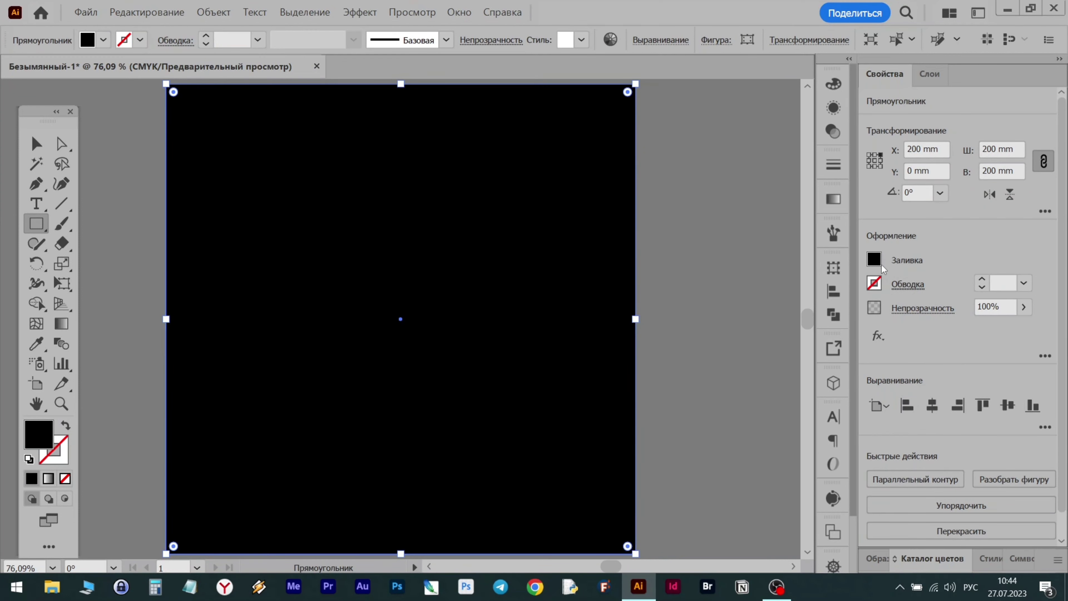
click(876, 260)
click(715, 321)
key(Escape)
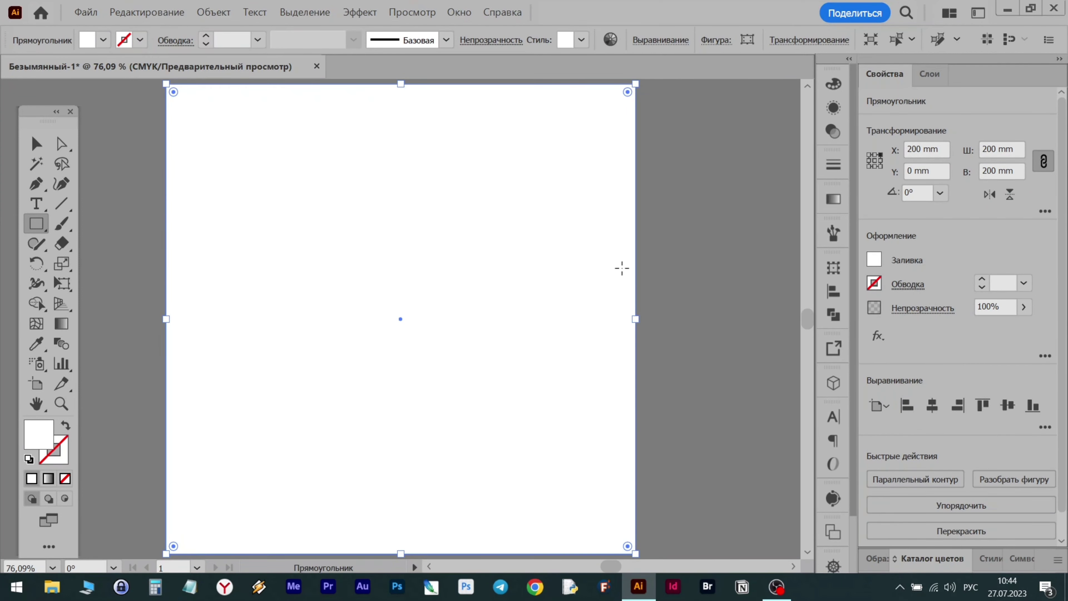
key(ctrl+shift+bracketleft)
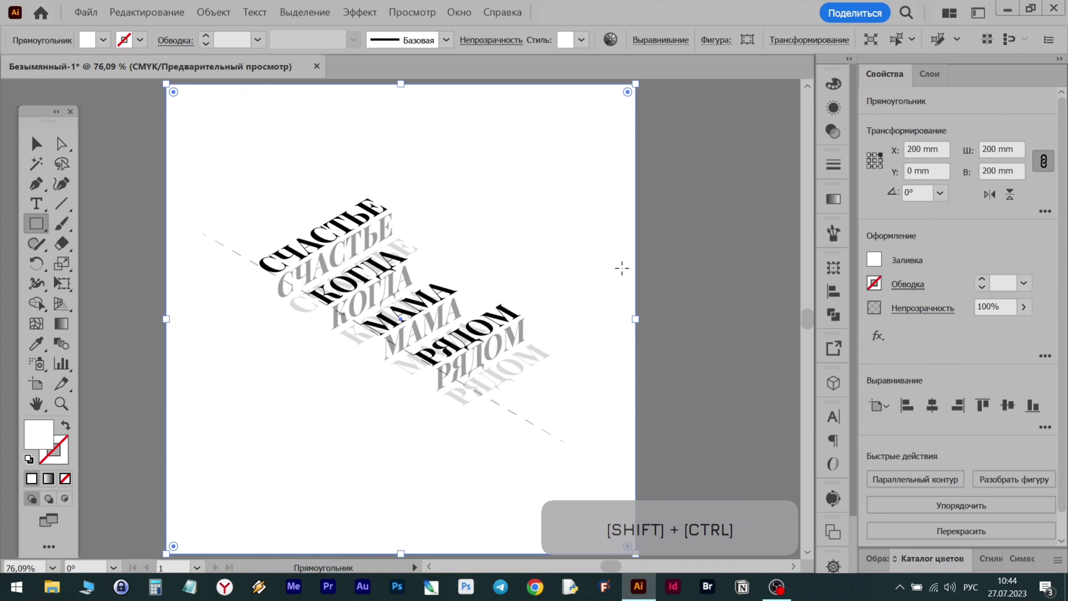
key(ctrl)
Invert the colours of the background, lettering and dashed line with the "Негатив" command
key(ctrl+a)
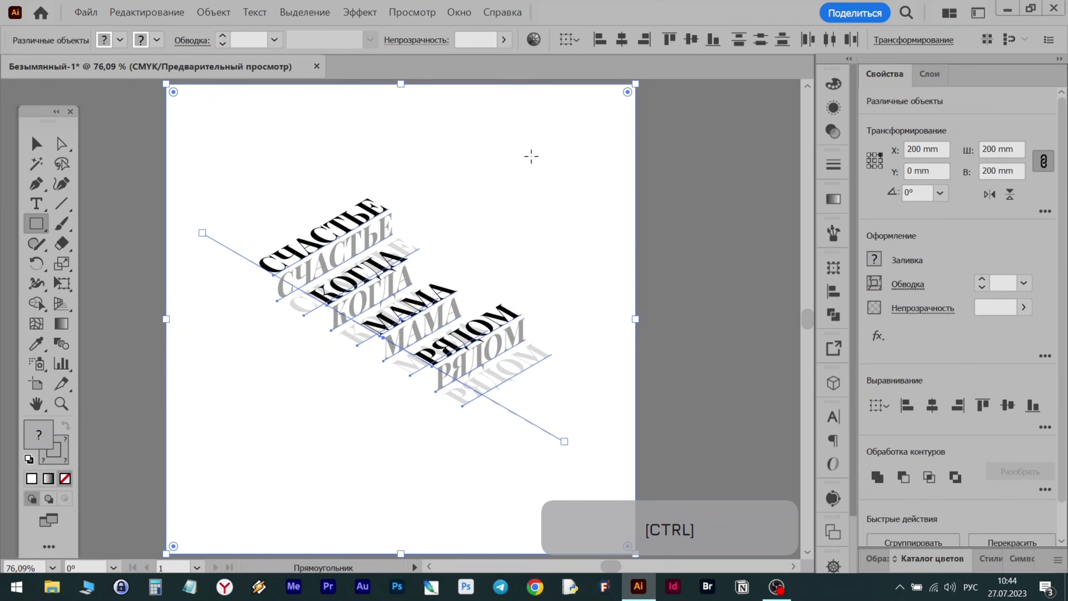
key(ctrl+a)
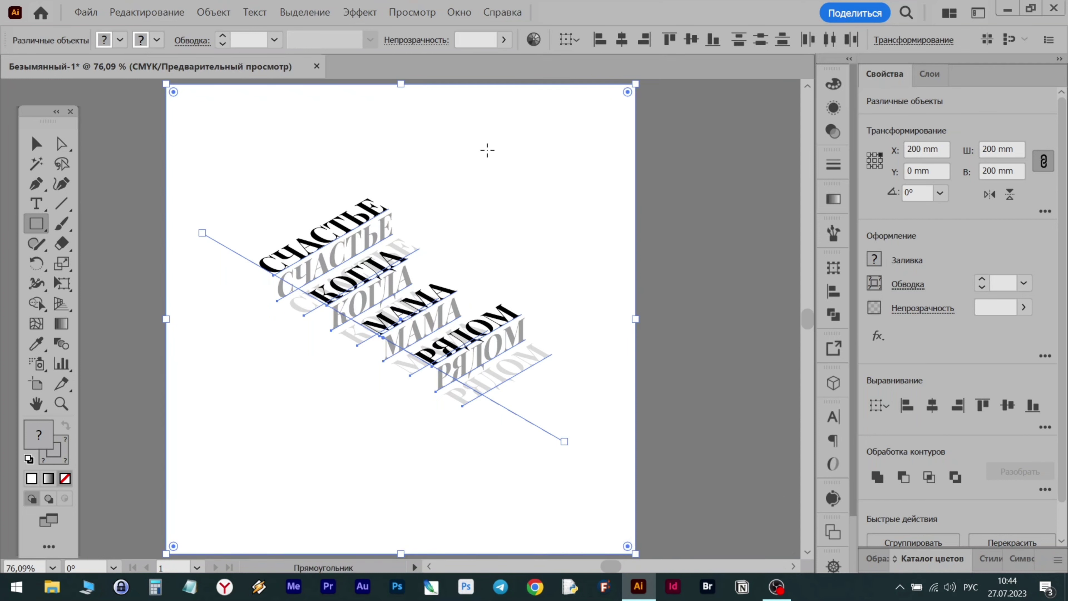
click(147, 12)
mouse_move(199, 242)
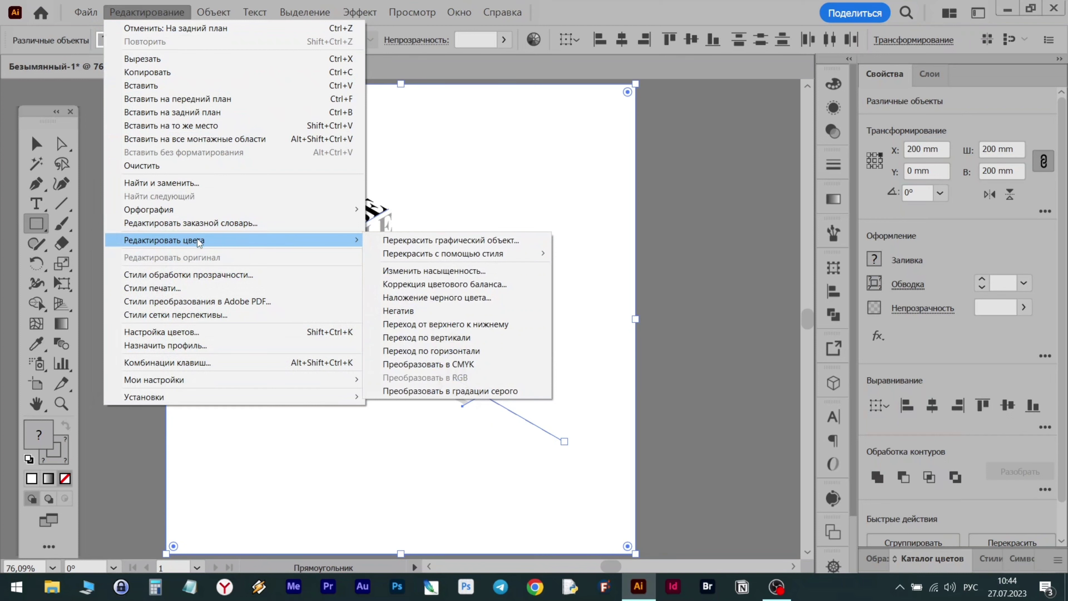
click(423, 315)
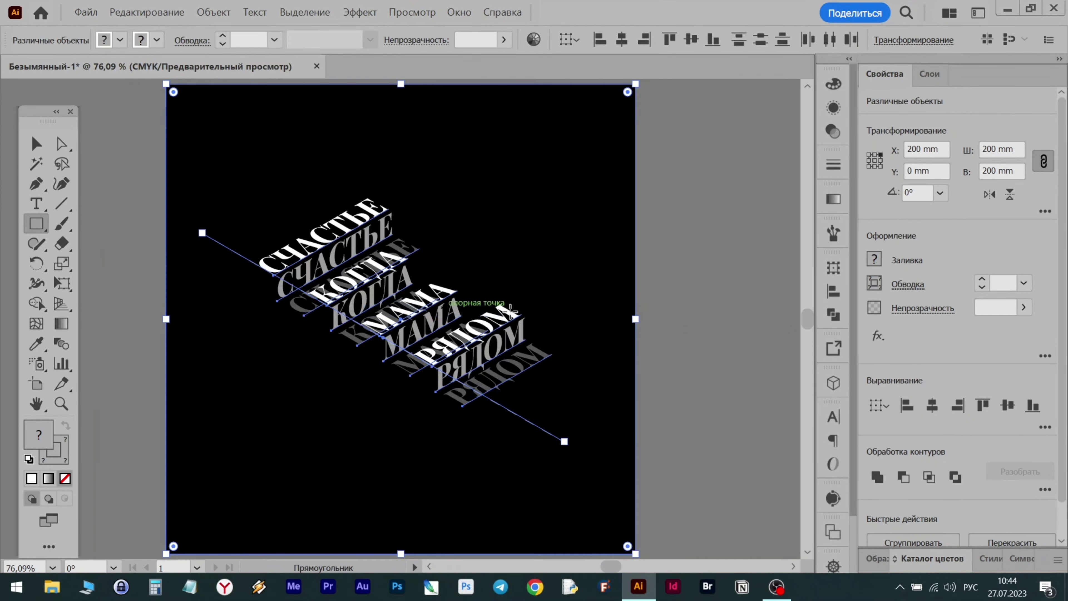
key(v)
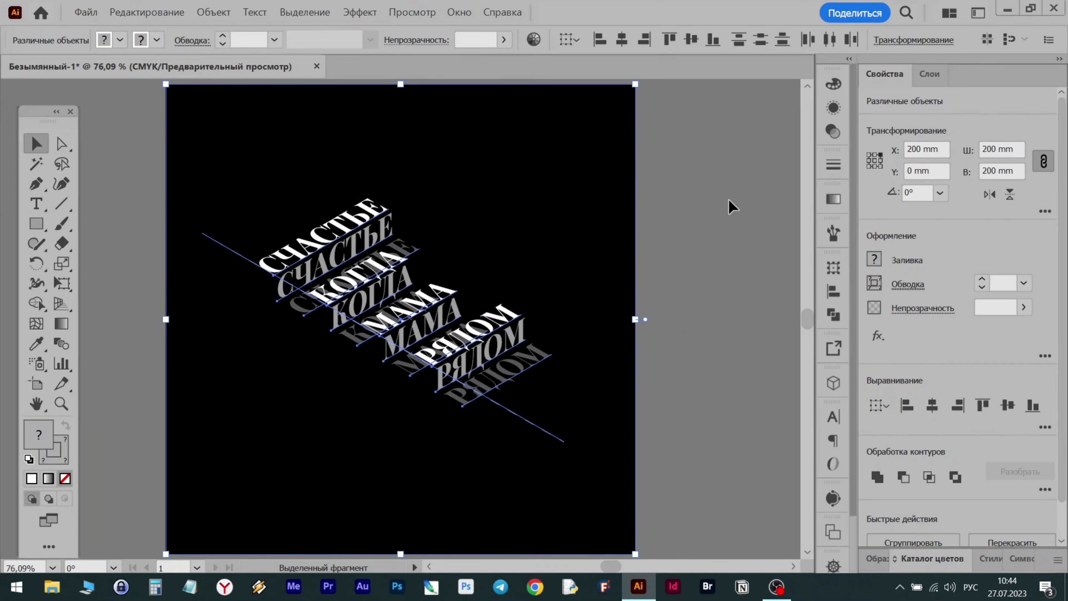
click(754, 200)
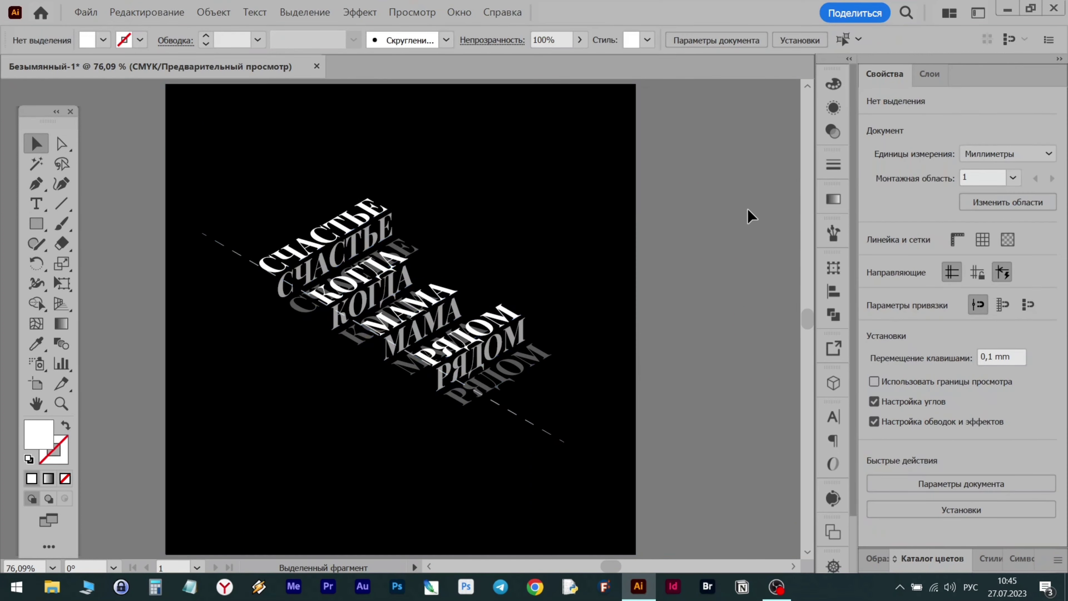